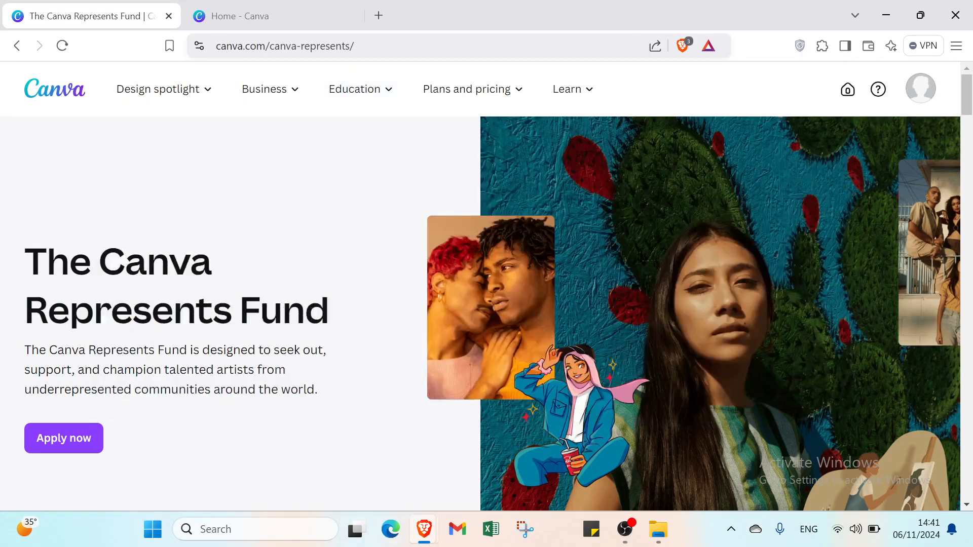
# Review the Canva Represents Fund page, including its inclusive content section and the artist application criteria
pyautogui.moveTo(205, 90)
pyautogui.scroll(-1, 354, 219)
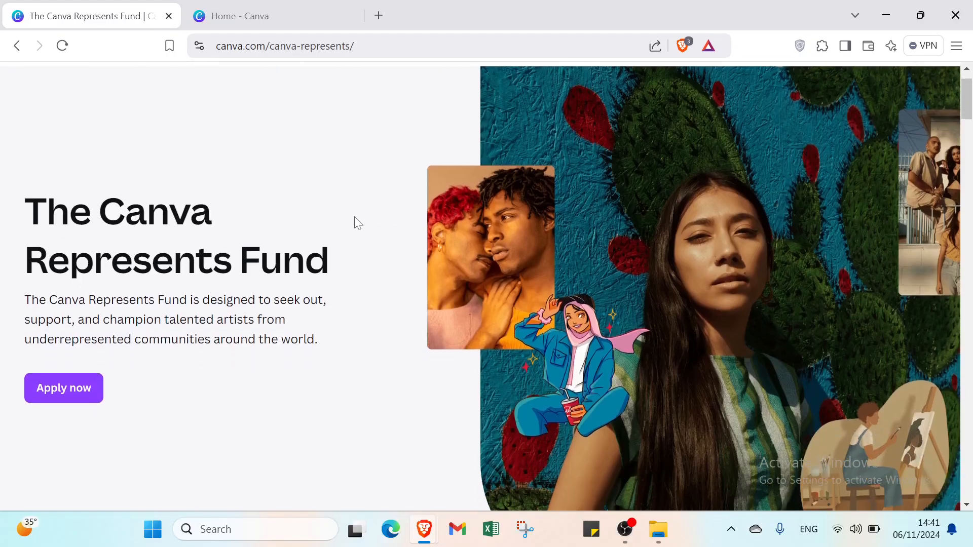
pyautogui.scroll(1, 304, 127)
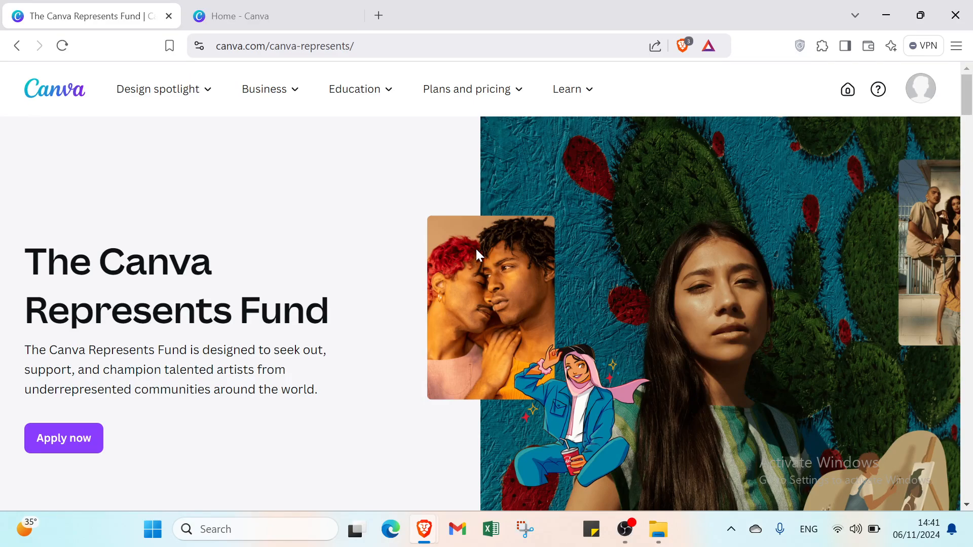
pyautogui.scroll(-2, 453, 218)
pyautogui.scroll(2, 453, 217)
pyautogui.scroll(-4, 375, 208)
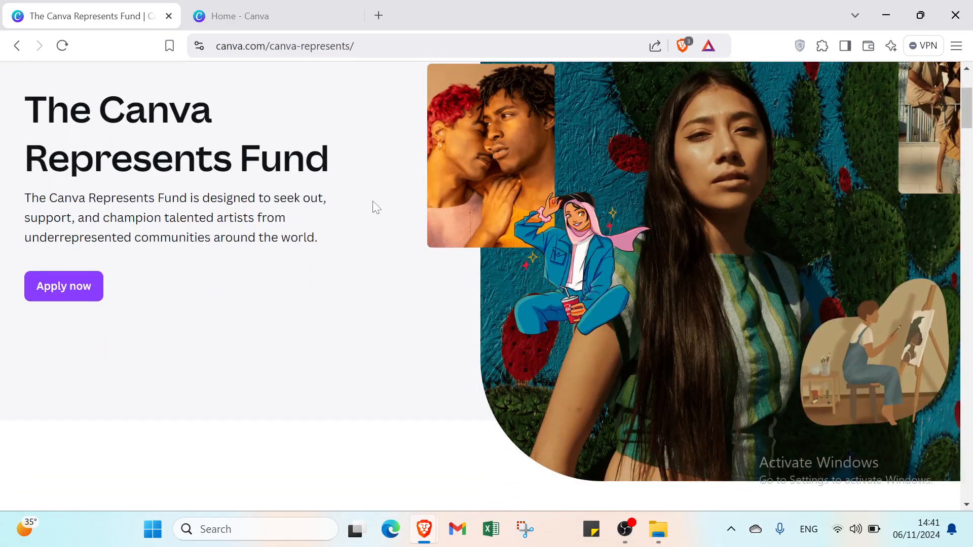
pyautogui.scroll(-3, 375, 207)
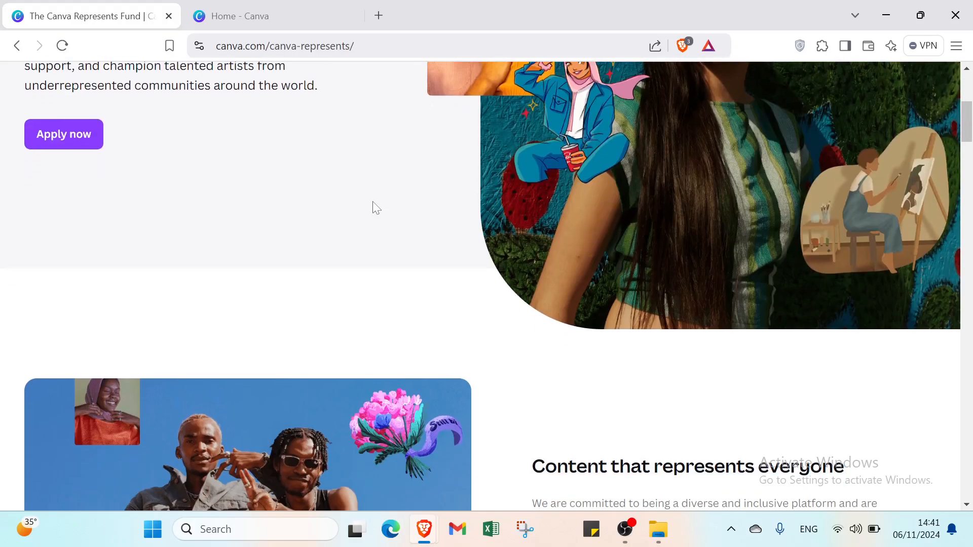
pyautogui.scroll(-3, 375, 207)
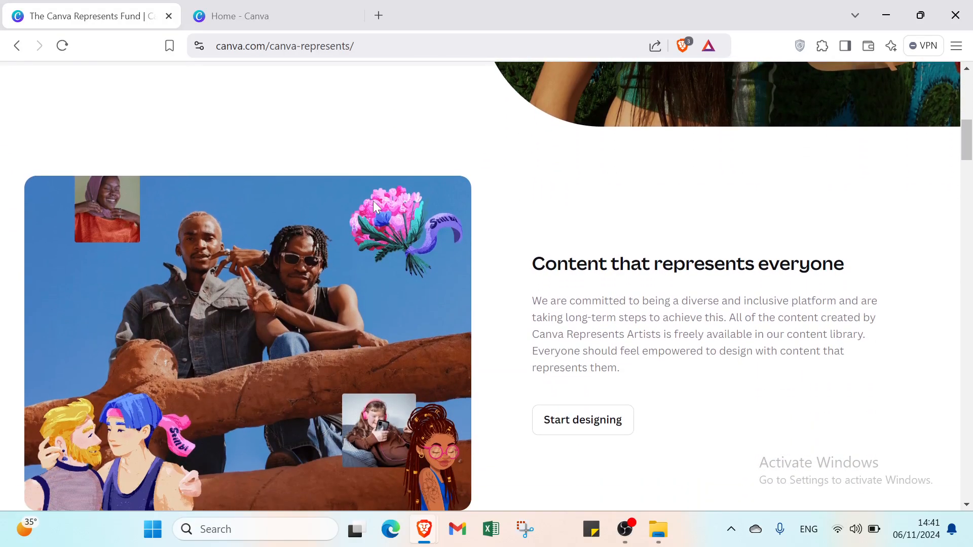
pyautogui.scroll(-2, 375, 202)
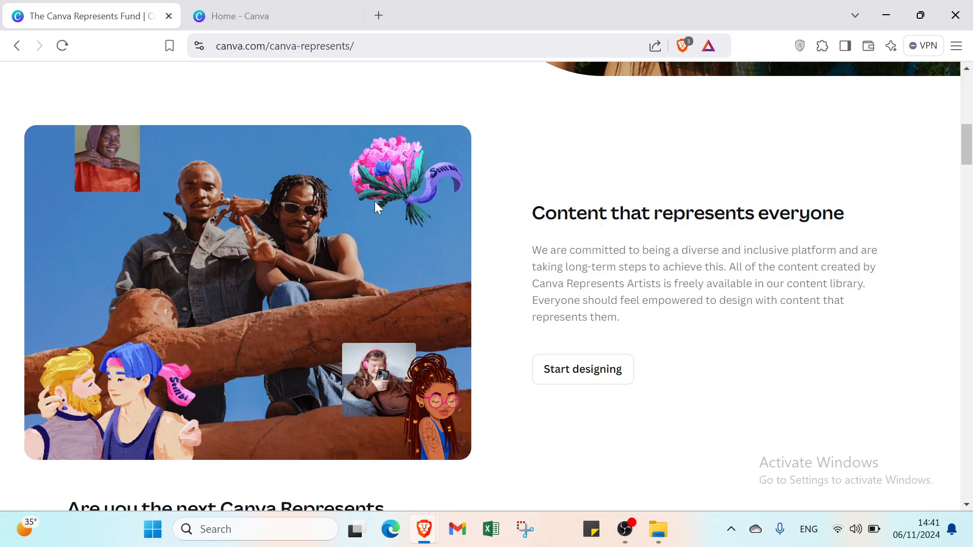
pyautogui.scroll(-3, 375, 207)
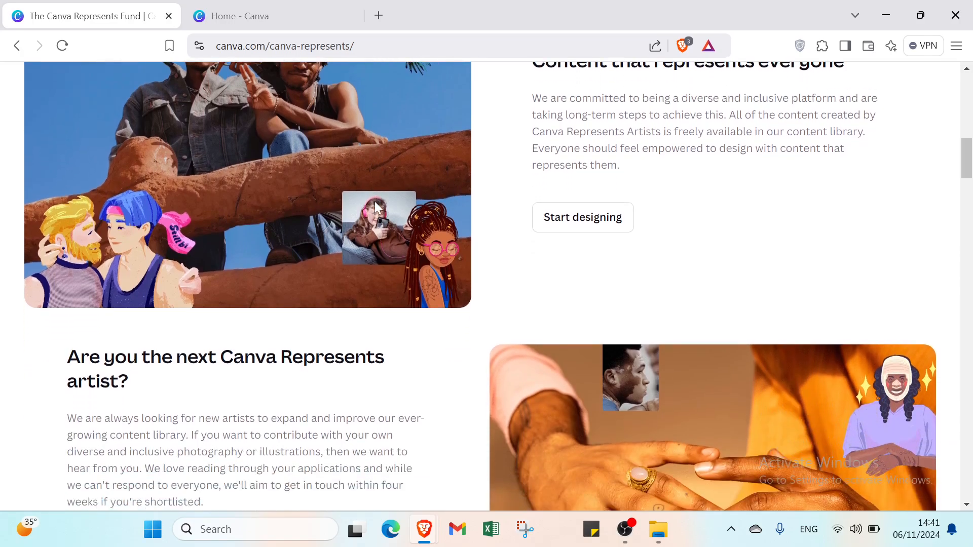
pyautogui.scroll(-3, 375, 203)
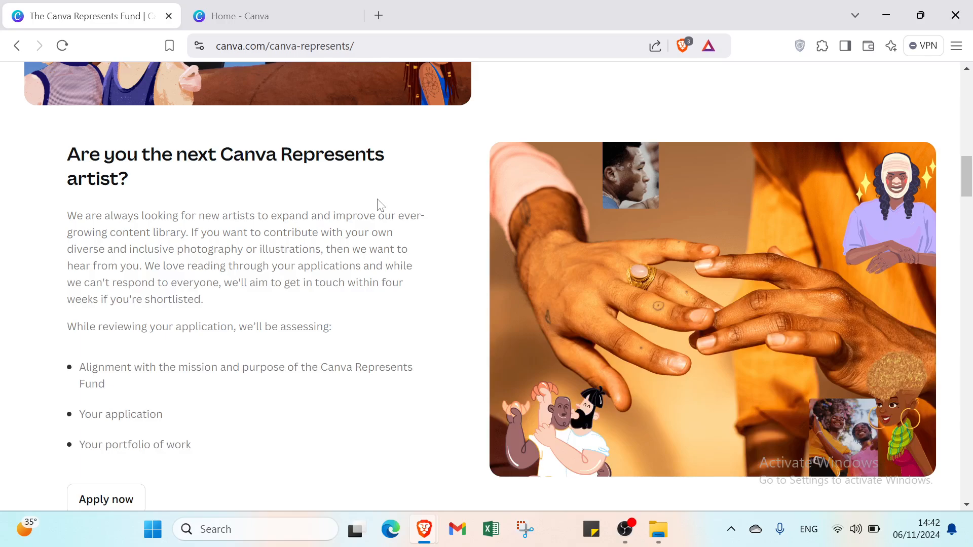
pyautogui.scroll(-4, 380, 205)
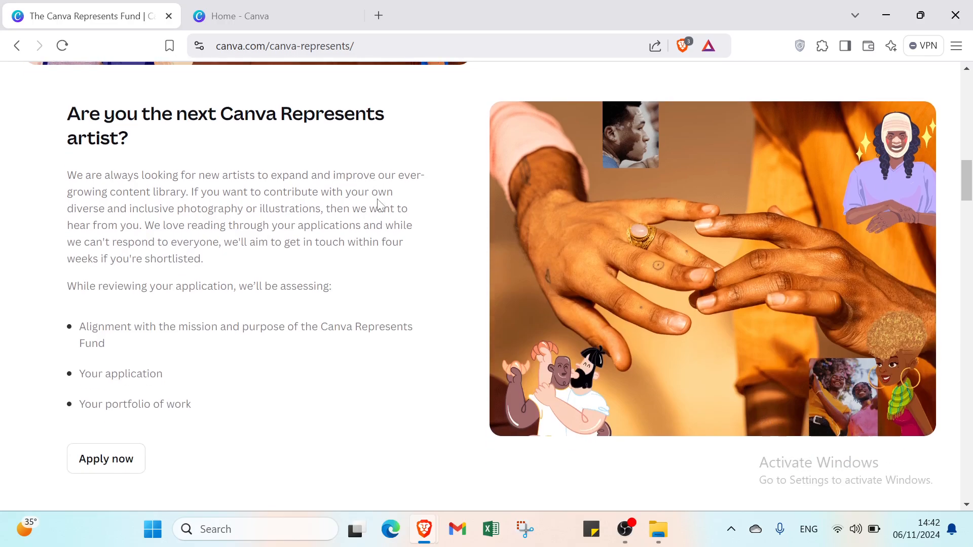
pyautogui.scroll(20, 380, 205)
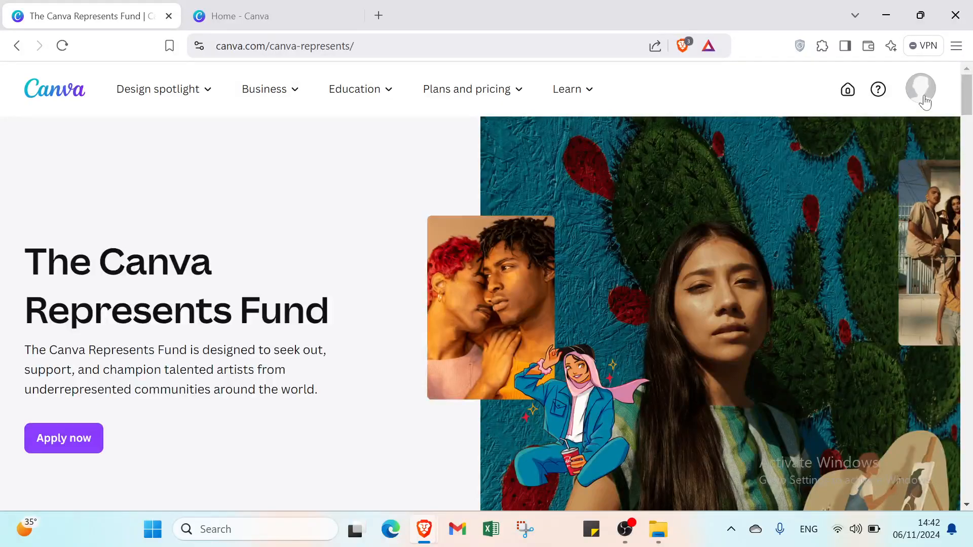
pyautogui.click(922, 91)
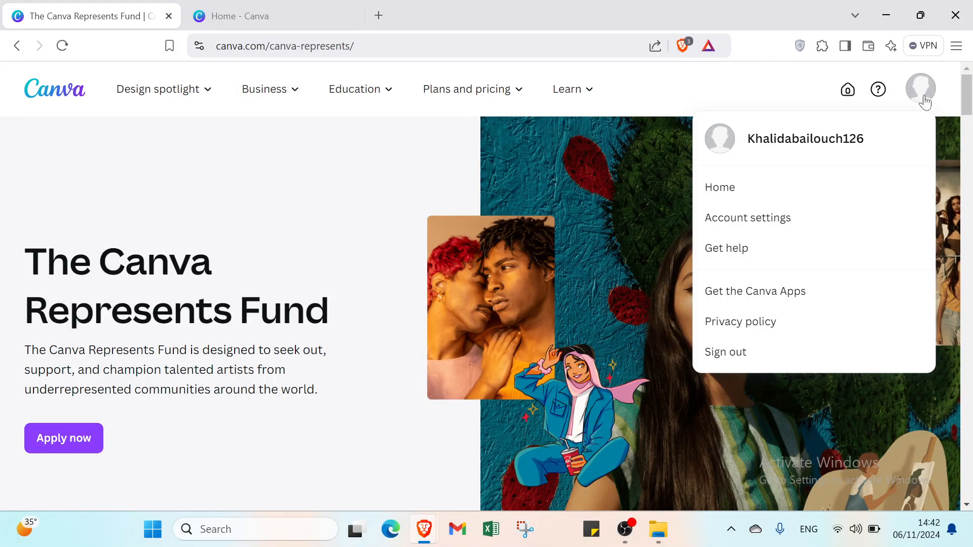
pyautogui.click(923, 97)
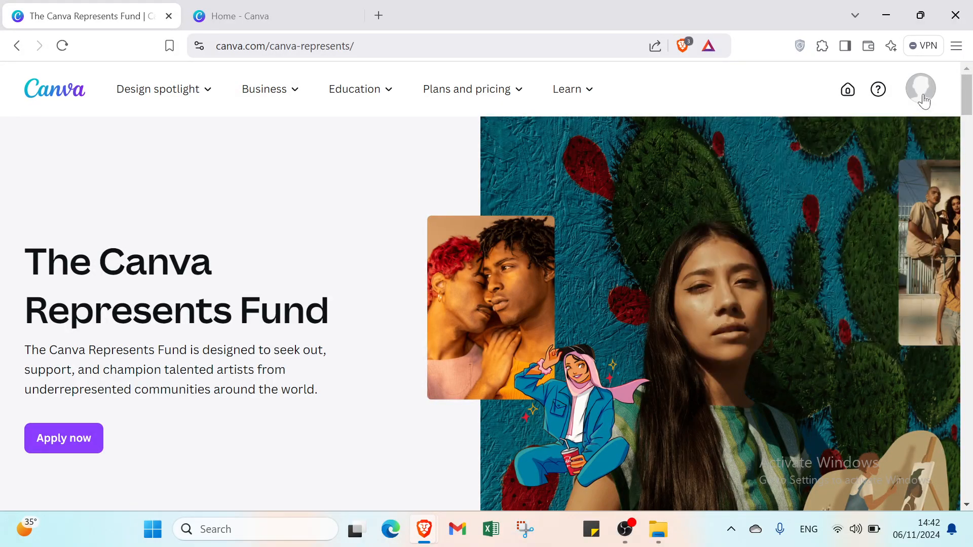
pyautogui.click(922, 98)
pyautogui.click(299, 15)
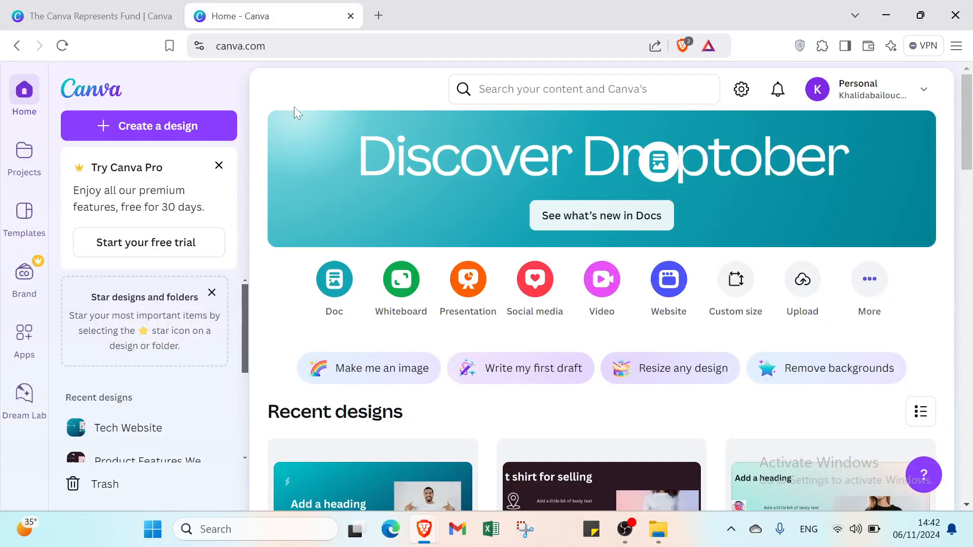
pyautogui.click(147, 16)
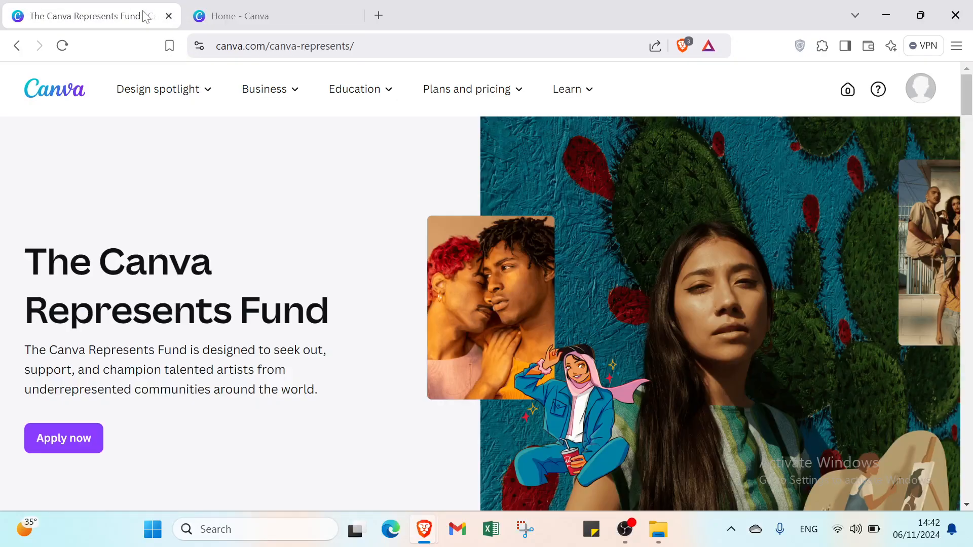
# Search from the Canva home page for "short videos youtube" and show all matching Canva Templates
pyautogui.click(268, 16)
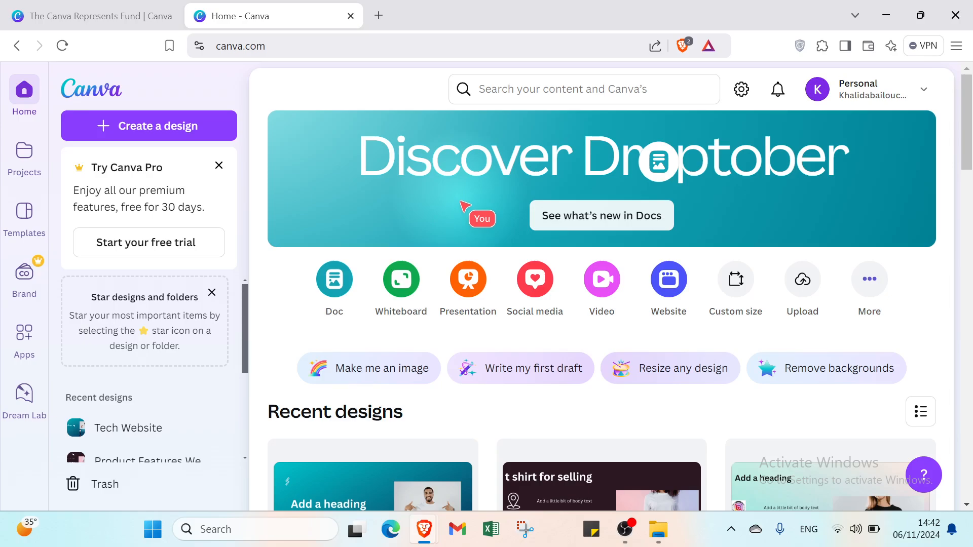
pyautogui.click(584, 90)
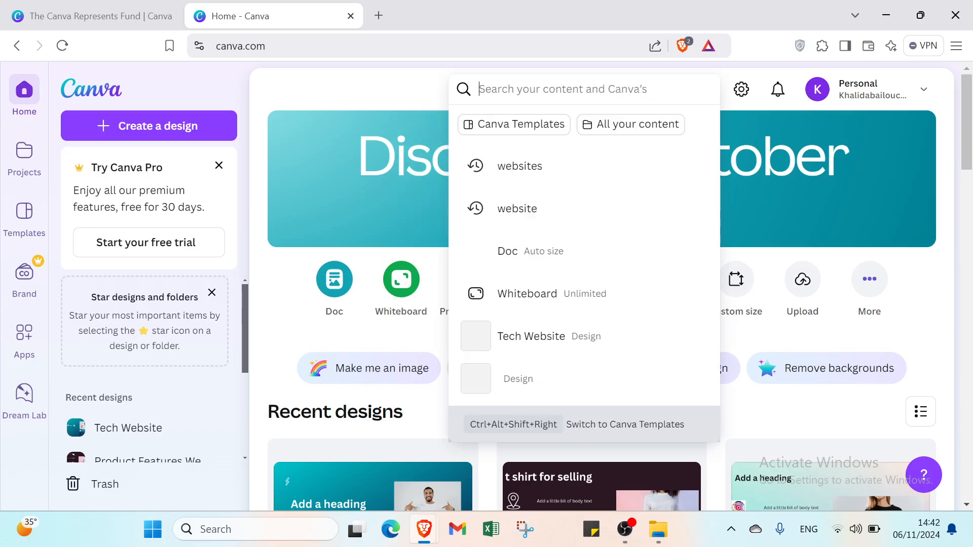
pyautogui.write('sh')
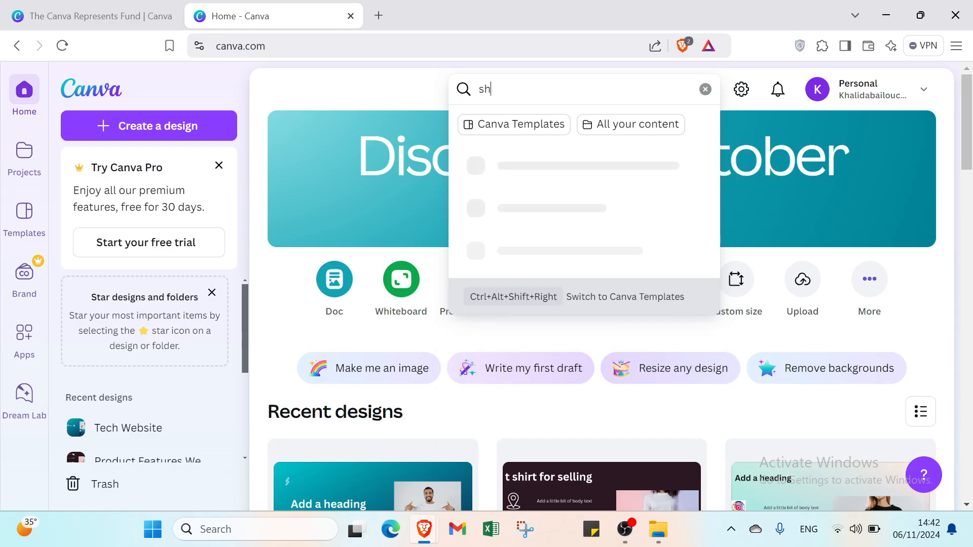
pyautogui.write('ort videos youtube')
pyautogui.press('Return')
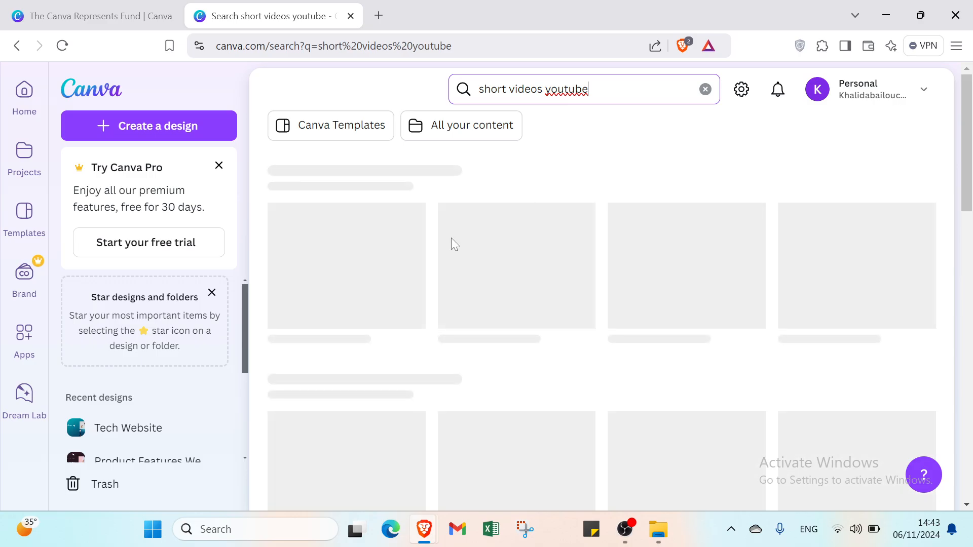
pyautogui.scroll(-5, 291, 198)
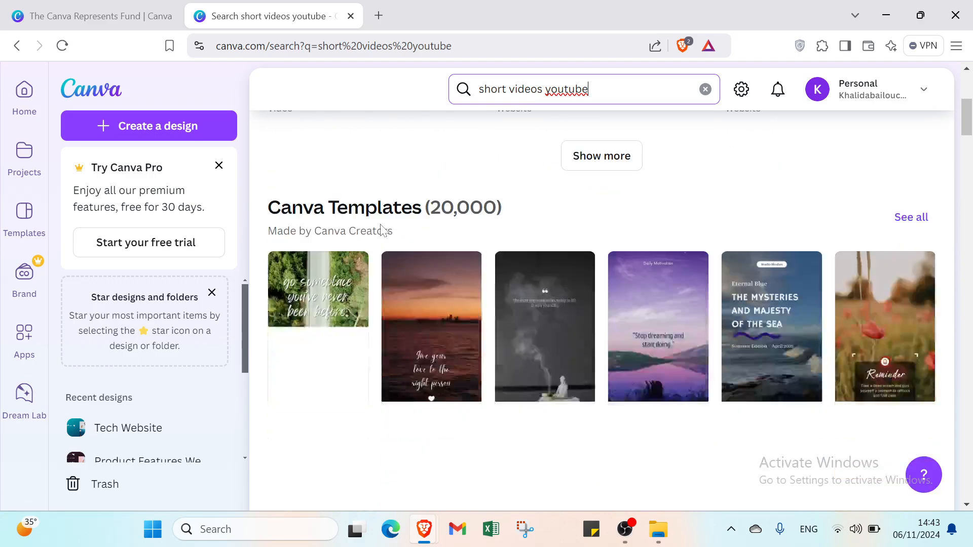
pyautogui.click(901, 227)
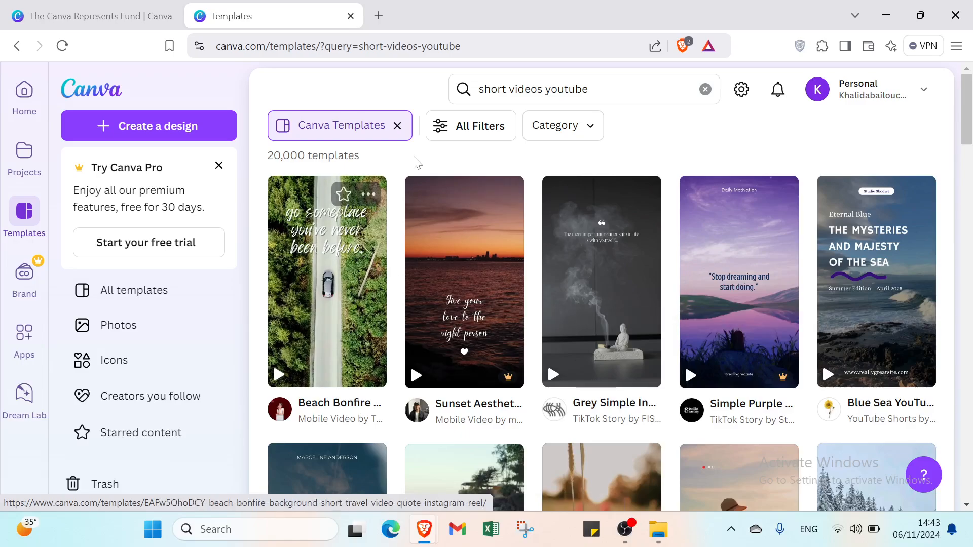
# Open all template filters and examine the options in the Business, Social Media and Education categories
pyautogui.click(479, 126)
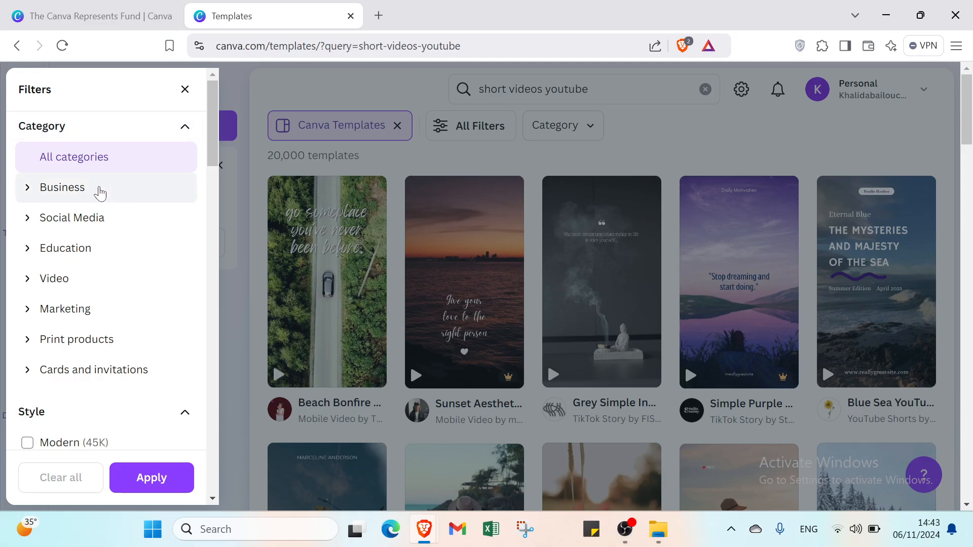
pyautogui.click(100, 190)
pyautogui.scroll(-9, 100, 195)
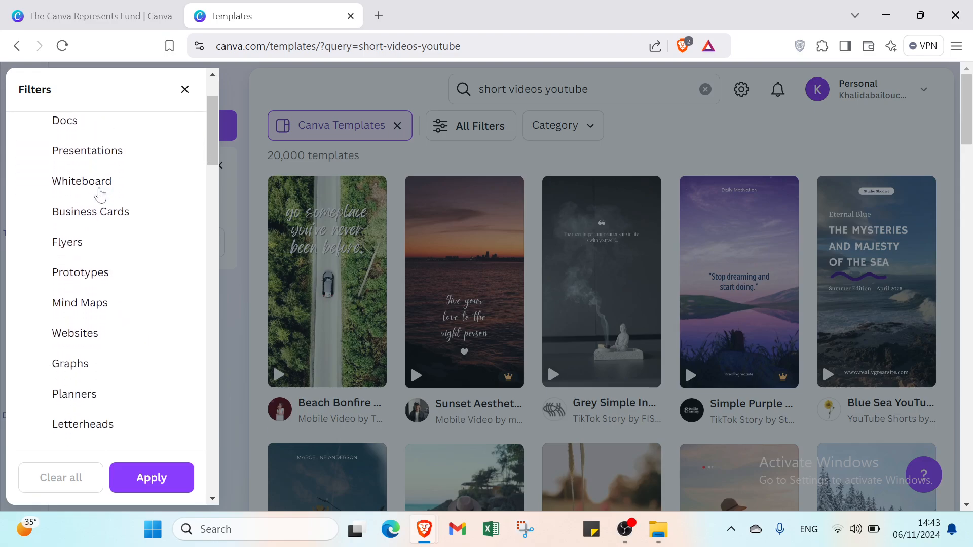
pyautogui.click(82, 253)
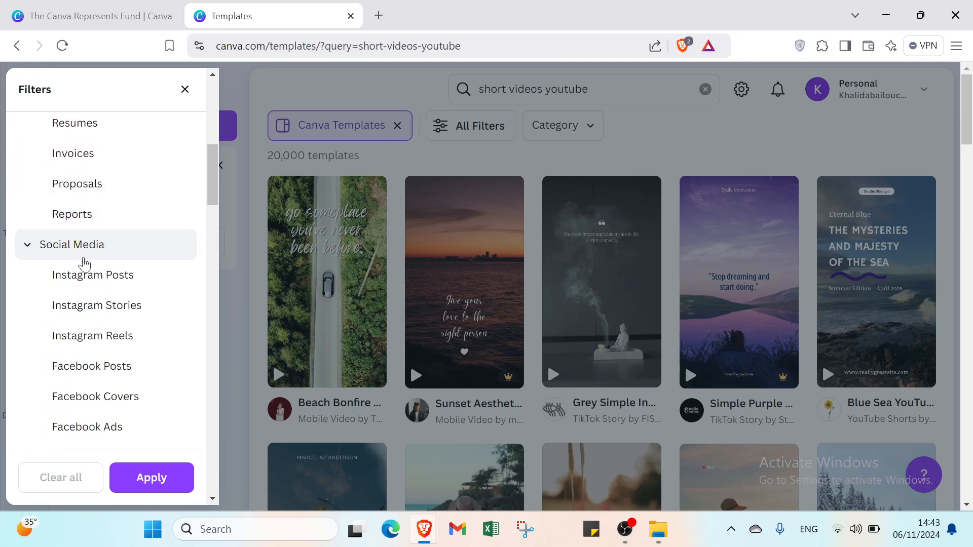
pyautogui.scroll(-3, 89, 228)
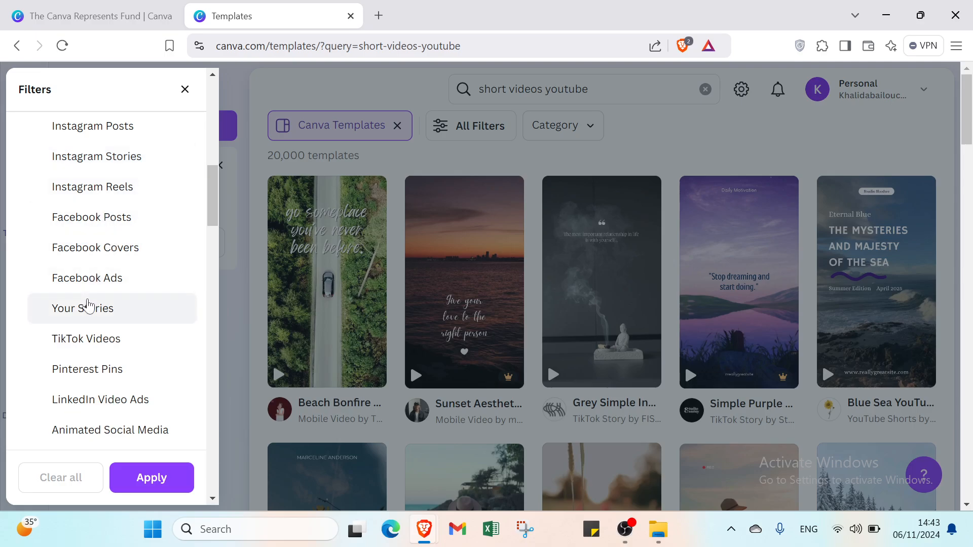
pyautogui.scroll(-3, 89, 304)
pyautogui.scroll(2, 117, 213)
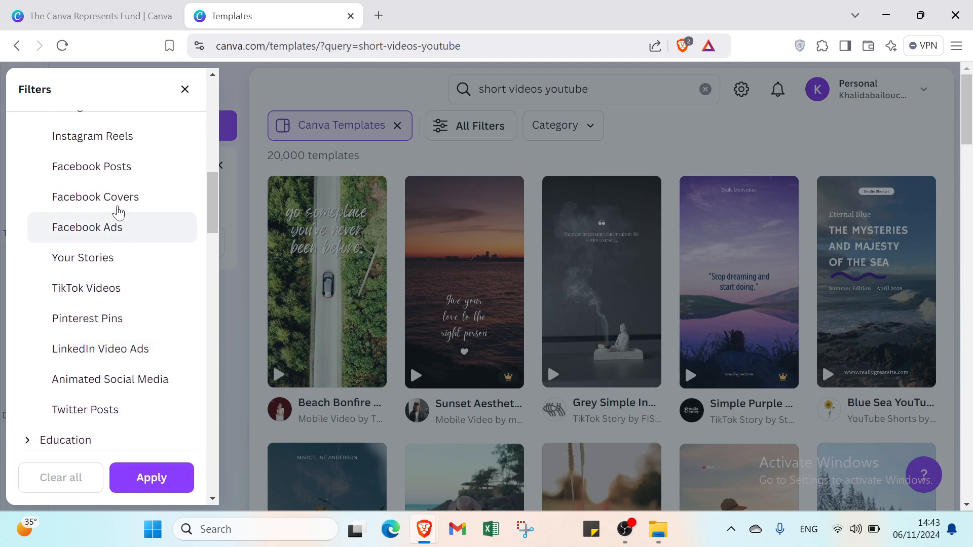
pyautogui.scroll(2, 105, 178)
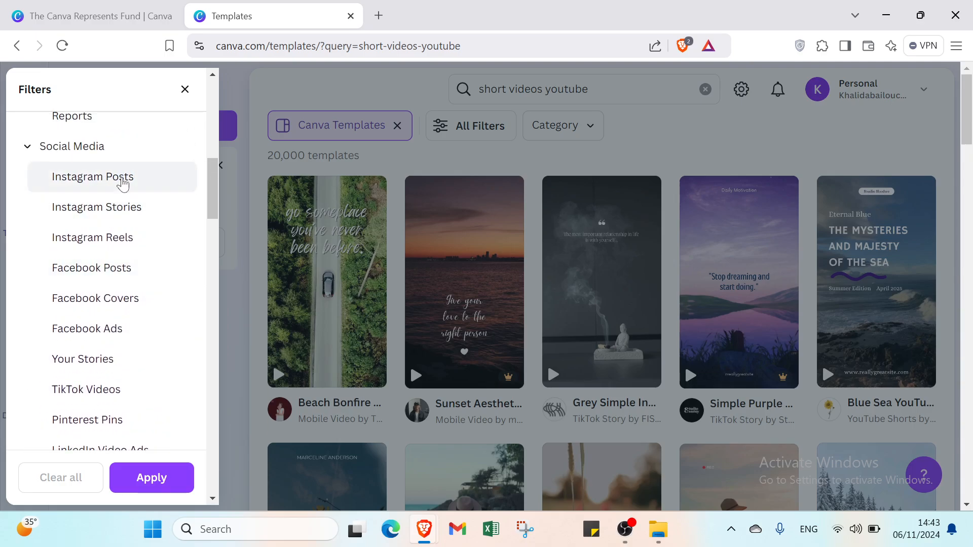
pyautogui.scroll(-2, 125, 183)
pyautogui.scroll(-1, 119, 203)
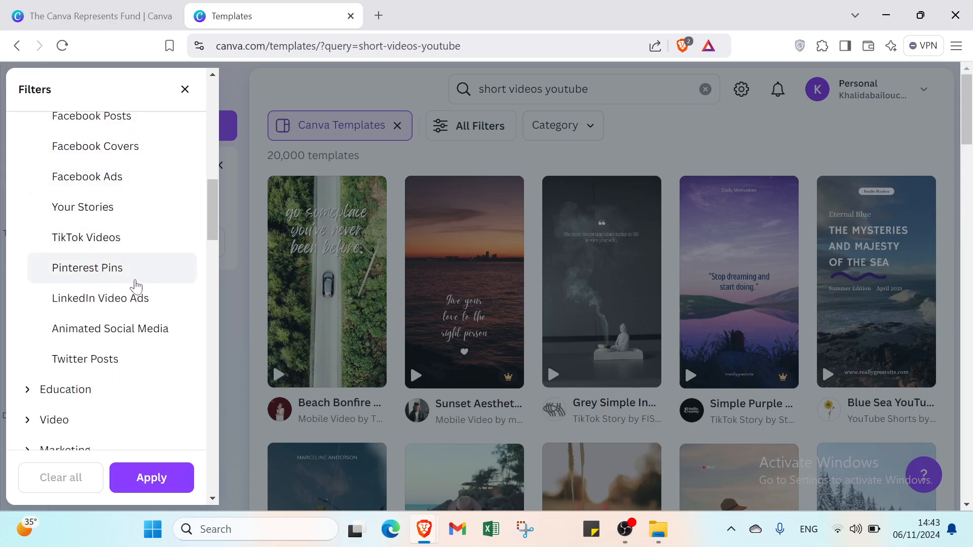
pyautogui.scroll(-1, 87, 318)
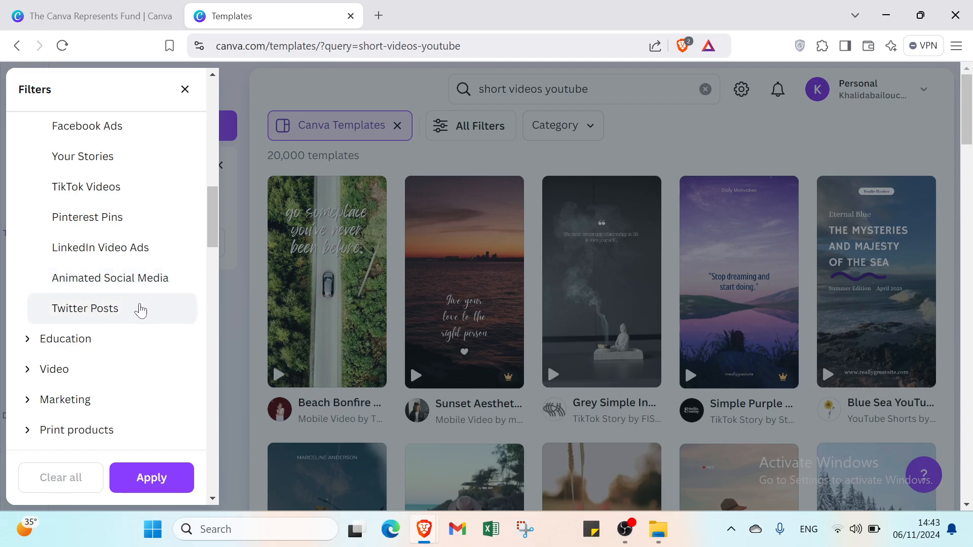
pyautogui.scroll(-2, 131, 295)
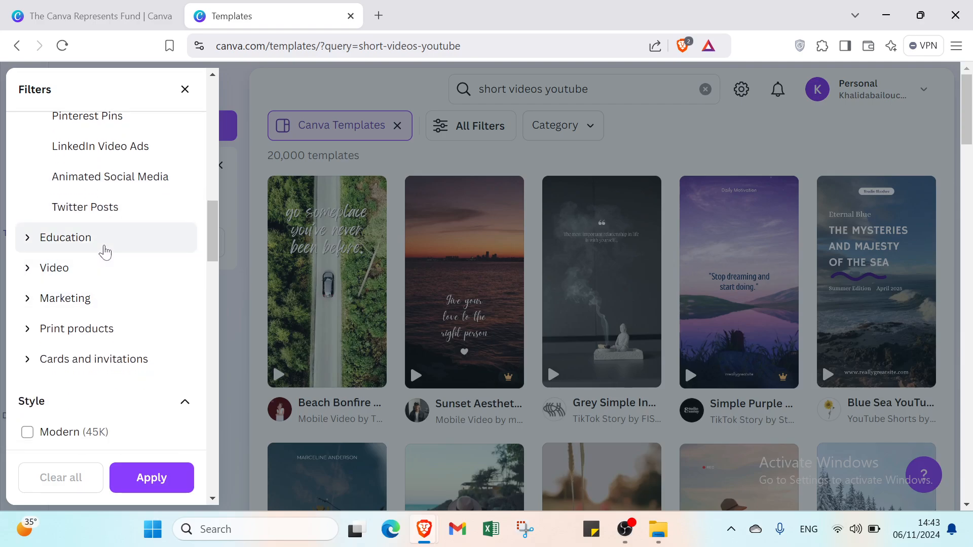
pyautogui.click(105, 251)
pyautogui.scroll(-5, 105, 252)
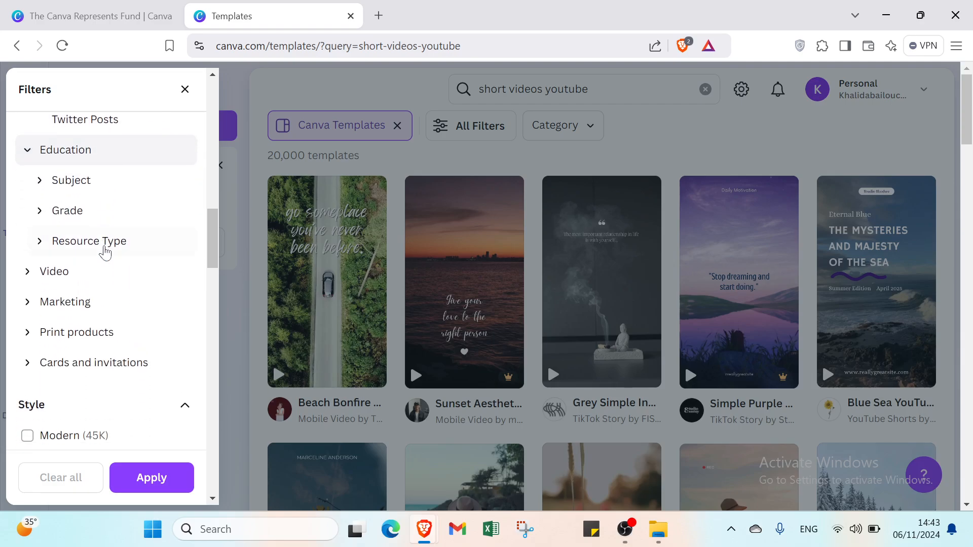
pyautogui.scroll(3, 105, 252)
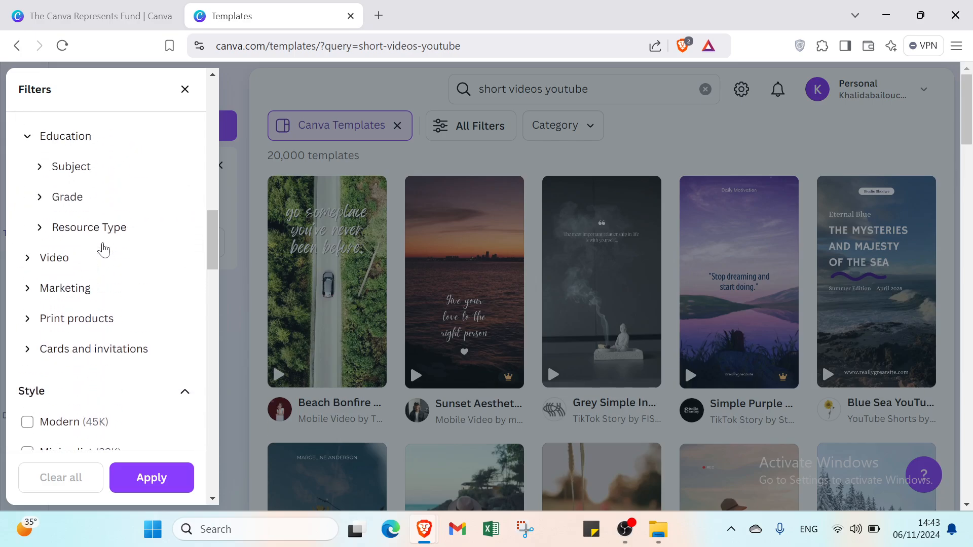
# Expand the Video category in the template filters and select YouTube Videos
pyautogui.click(70, 263)
pyautogui.scroll(-1, 113, 278)
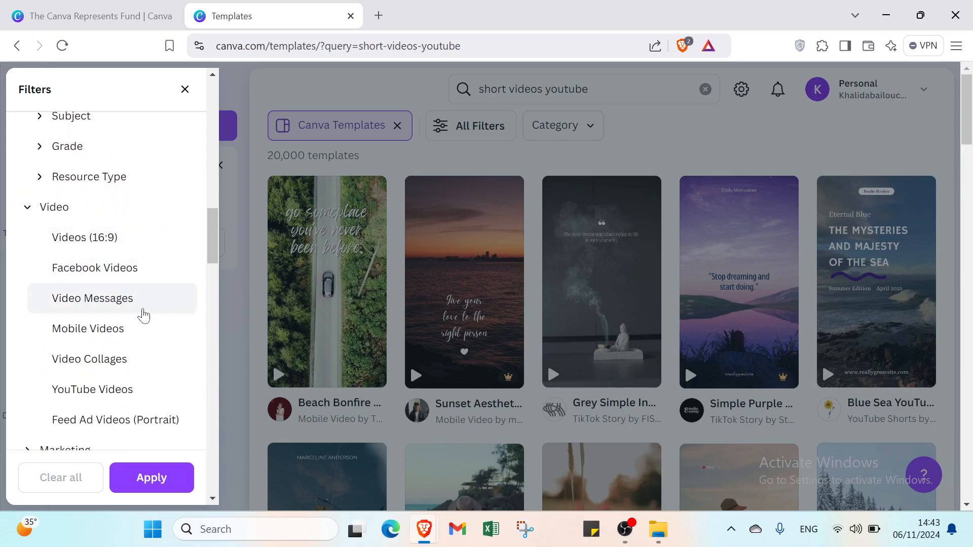
pyautogui.scroll(-1, 121, 331)
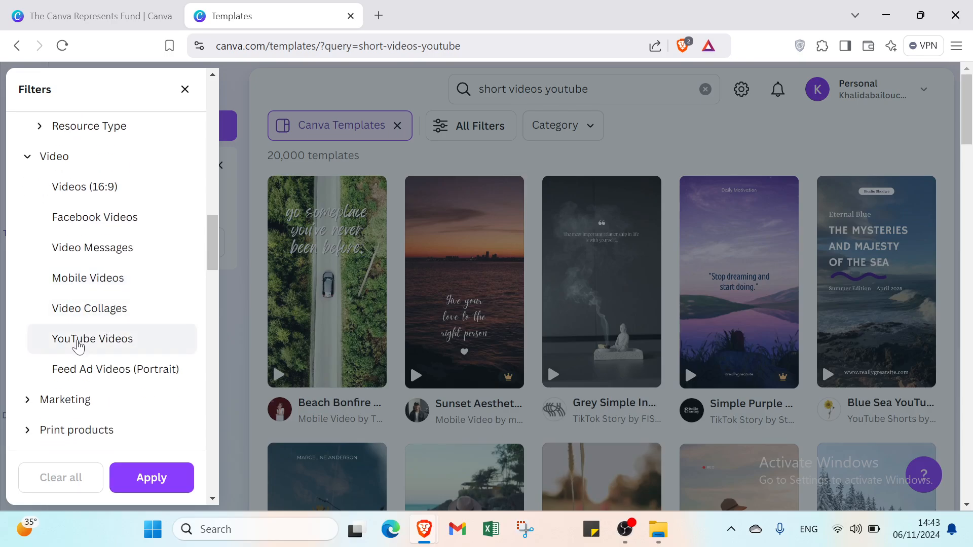
pyautogui.click(79, 343)
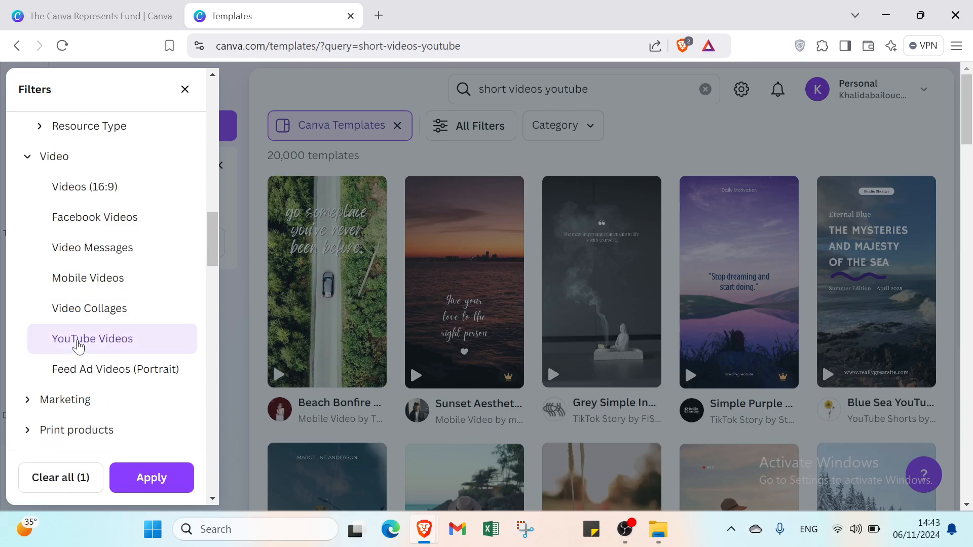
pyautogui.scroll(-1, 79, 346)
pyautogui.scroll(-2, 78, 348)
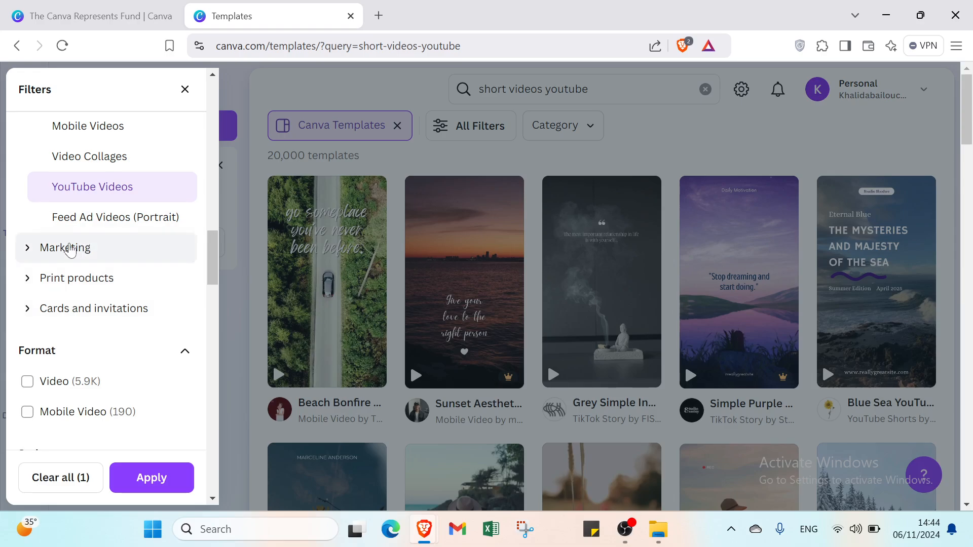
# Expand the Marketing, Print products and Cards and invitations categories in the template filters and examine their options
pyautogui.click(70, 248)
pyautogui.scroll(-1, 98, 268)
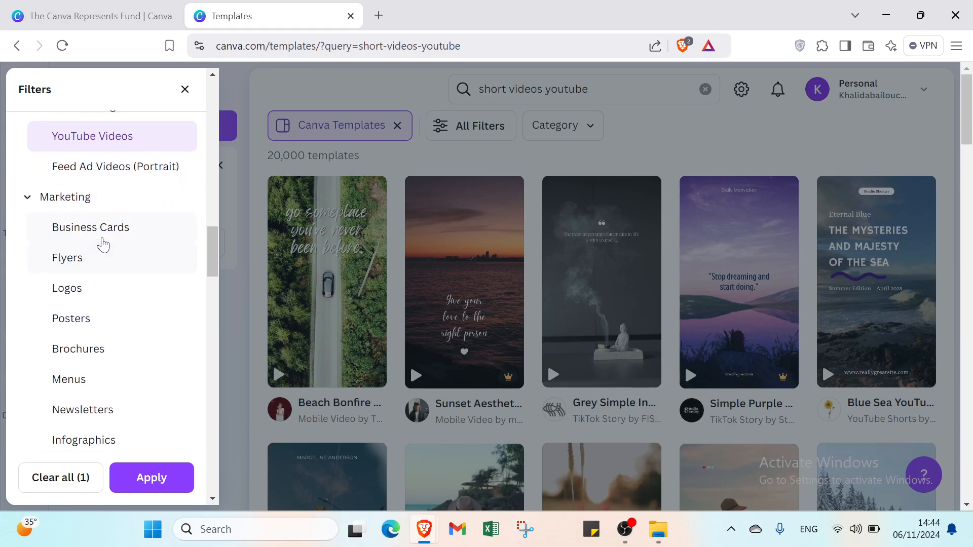
pyautogui.scroll(-1, 92, 279)
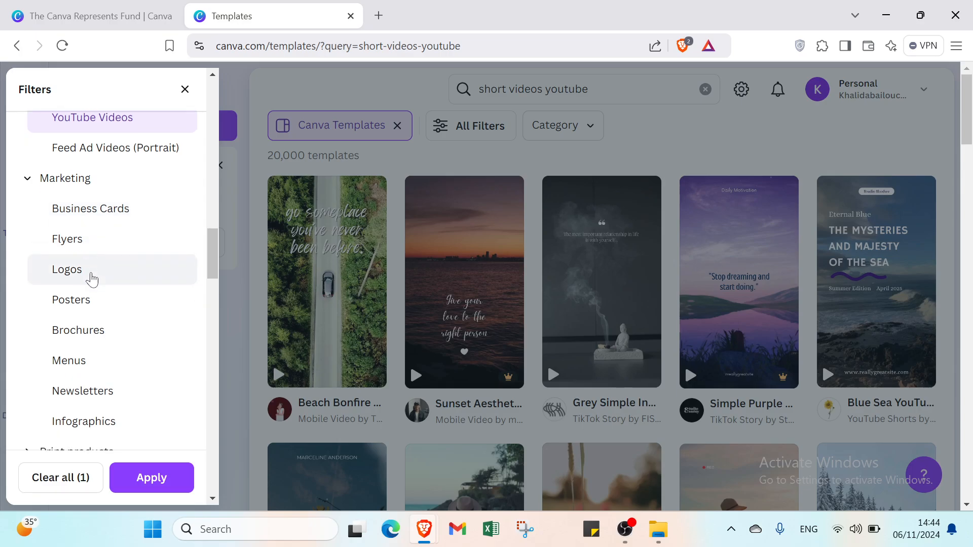
pyautogui.scroll(-2, 97, 268)
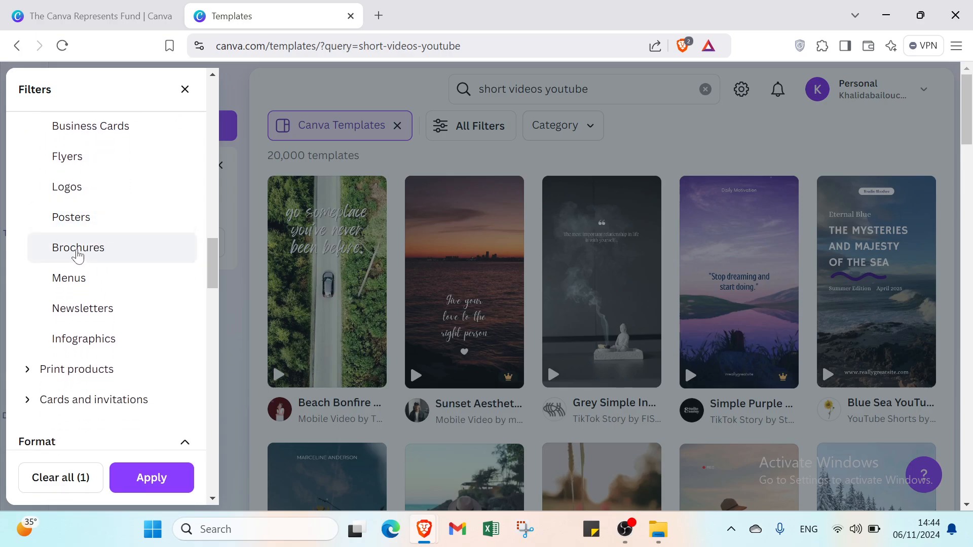
pyautogui.scroll(-1, 87, 283)
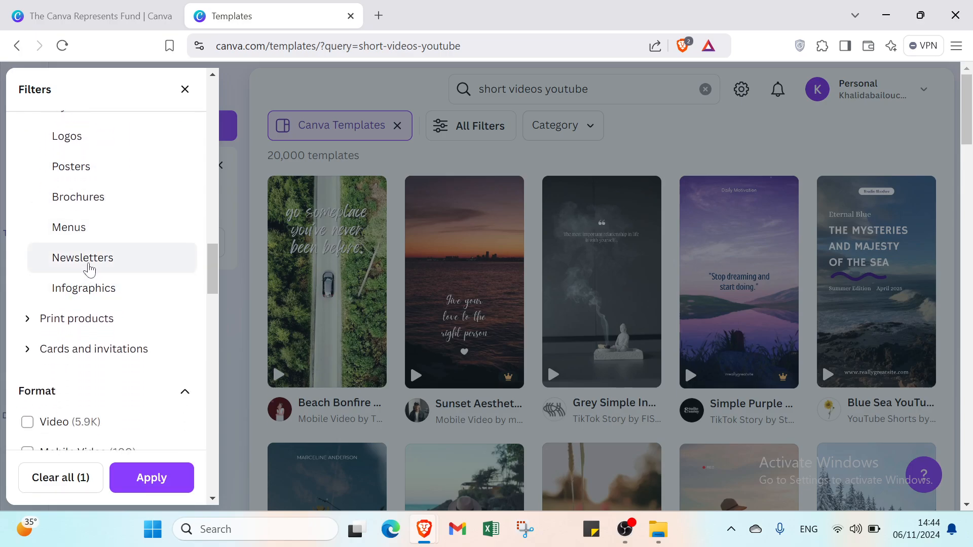
pyautogui.scroll(-1, 90, 270)
pyautogui.click(71, 268)
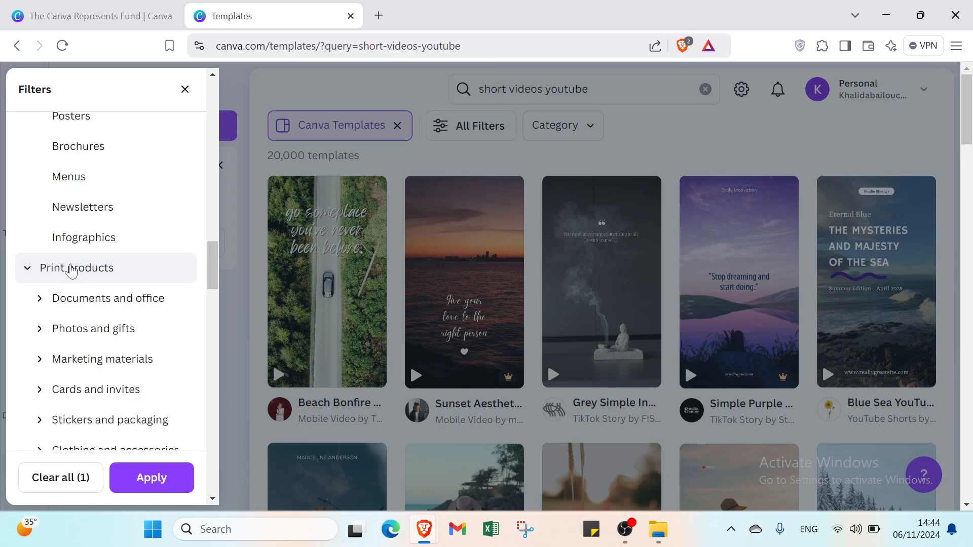
pyautogui.scroll(-6, 71, 268)
pyautogui.click(87, 187)
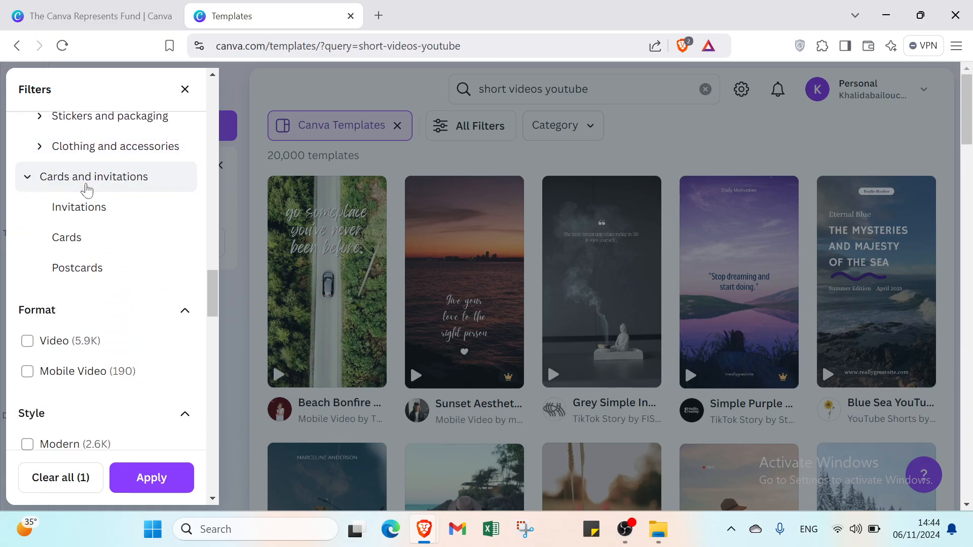
# Review the Format and Style filters, try the Modern style, and leave only Simple selected as the style
pyautogui.scroll(-3, 87, 190)
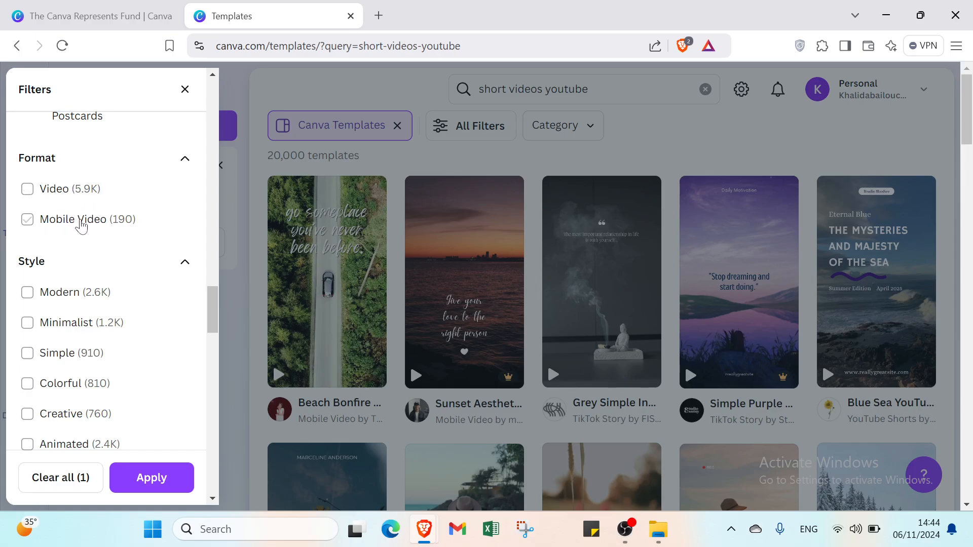
pyautogui.scroll(-1, 131, 247)
pyautogui.scroll(-3, 101, 212)
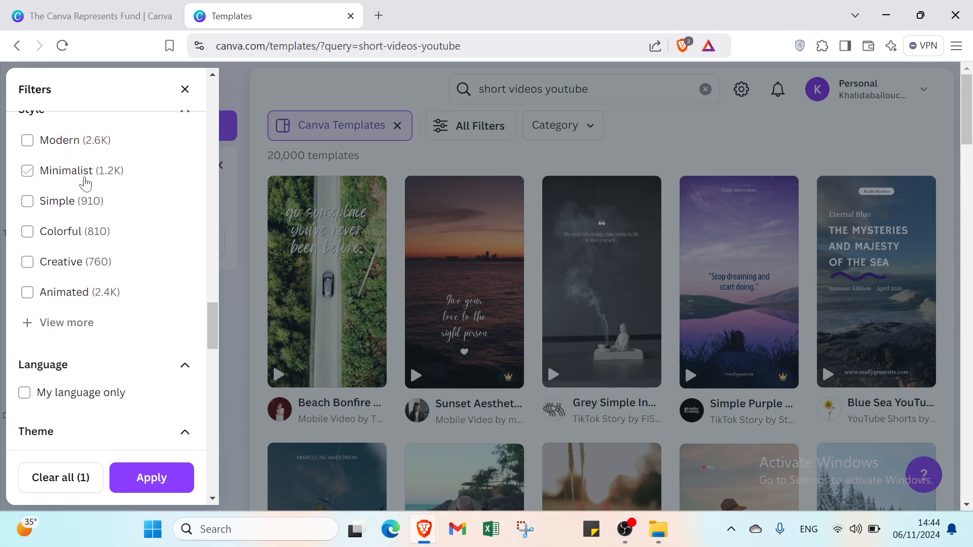
pyautogui.scroll(1, 61, 158)
pyautogui.click(60, 191)
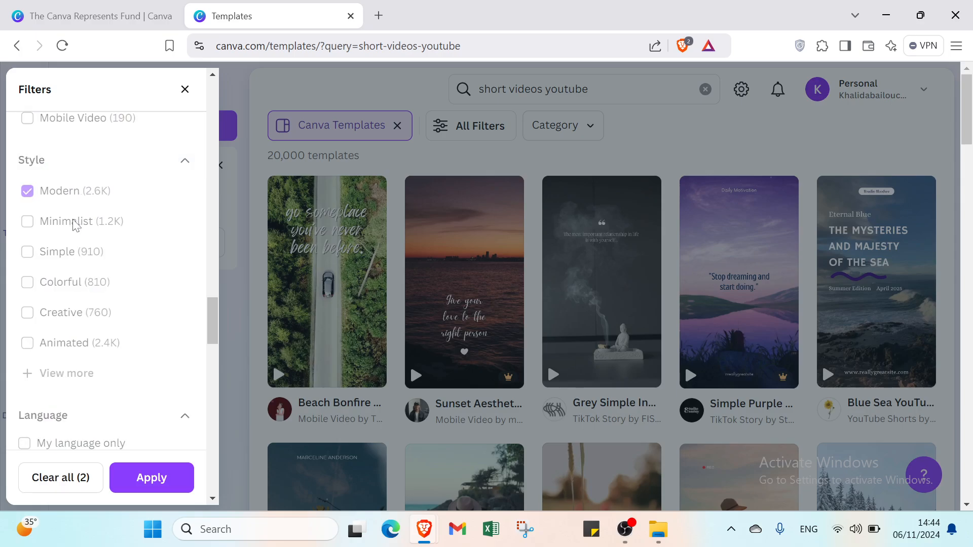
pyautogui.click(66, 250)
pyautogui.scroll(-2, 68, 265)
pyautogui.scroll(3, 61, 219)
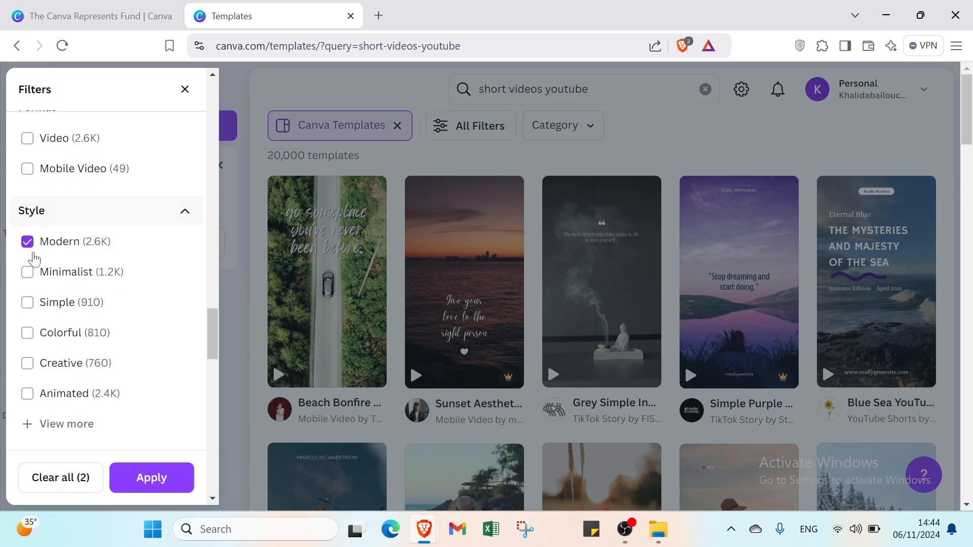
pyautogui.click(36, 299)
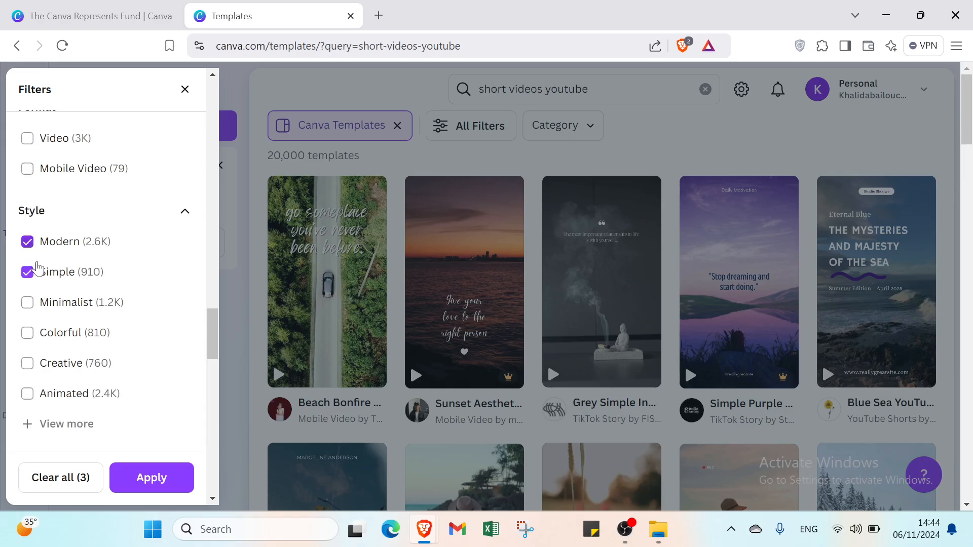
pyautogui.click(38, 248)
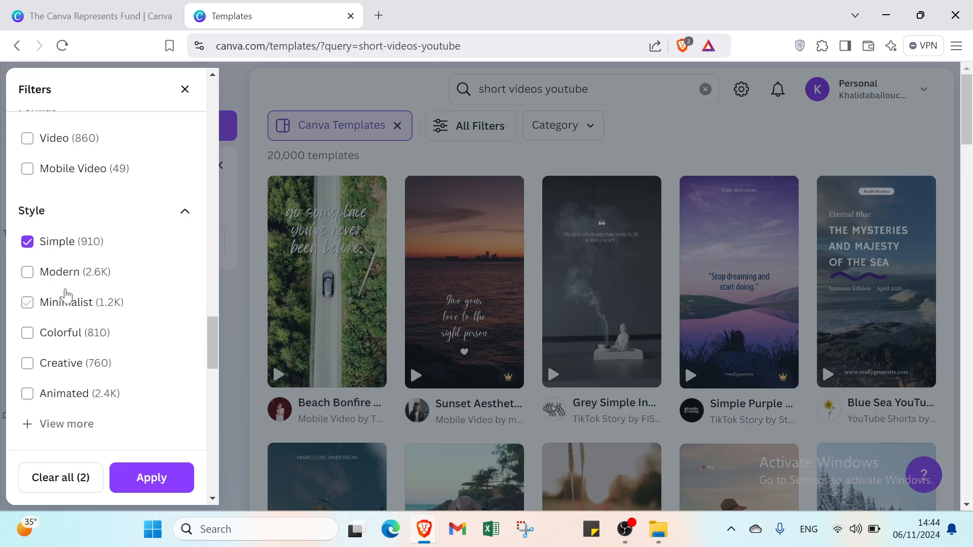
# Limit the templates to Free price and white (#ffffff) color, and apply all chosen filters
pyautogui.scroll(-6, 66, 293)
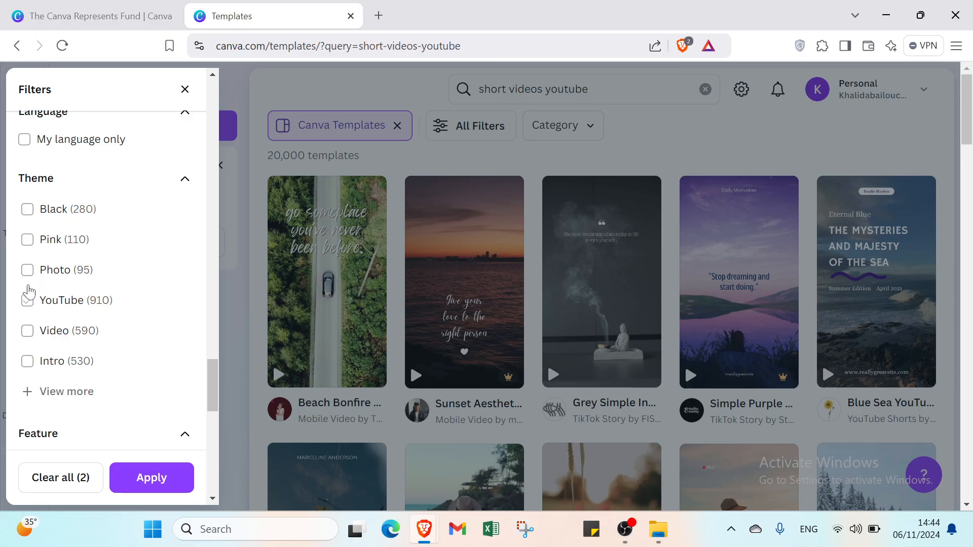
pyautogui.scroll(-4, 29, 292)
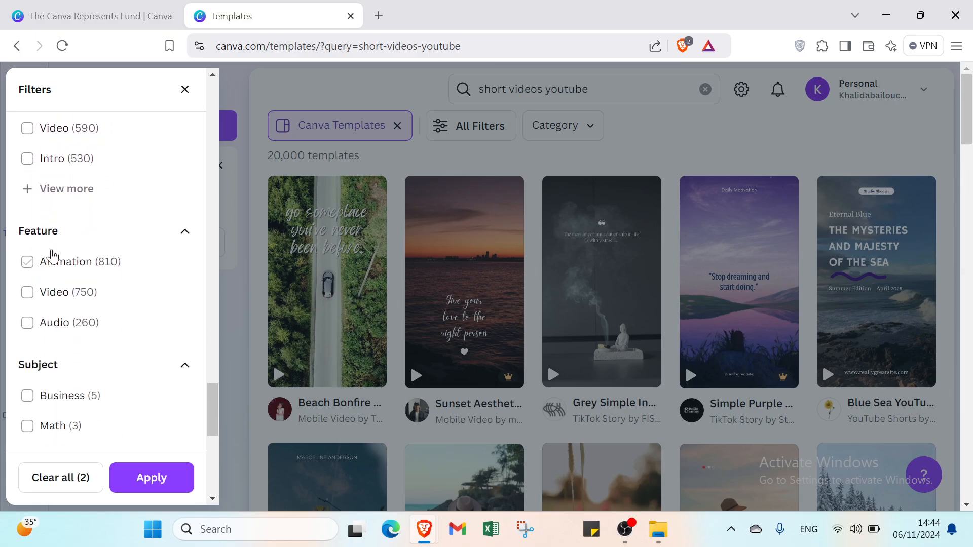
pyautogui.scroll(-1, 49, 294)
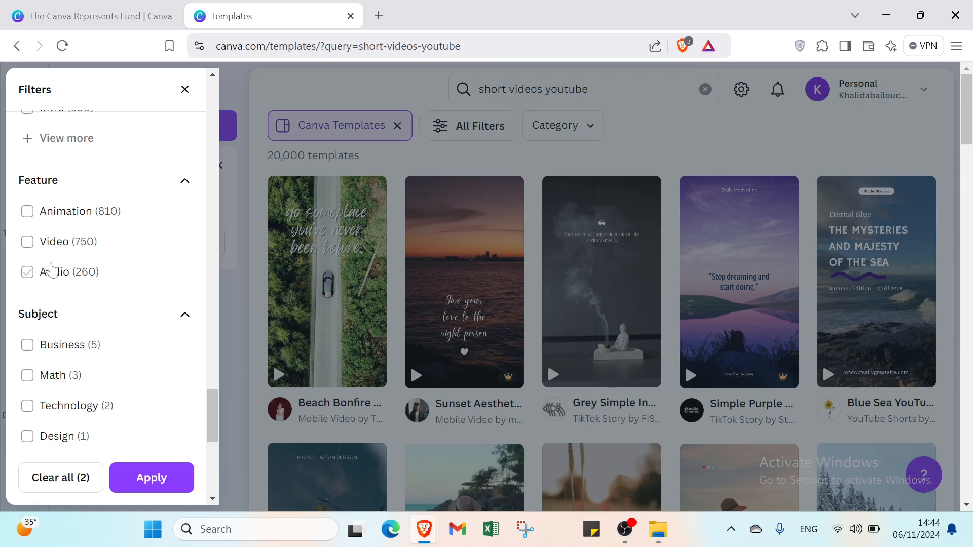
pyautogui.scroll(-5, 74, 276)
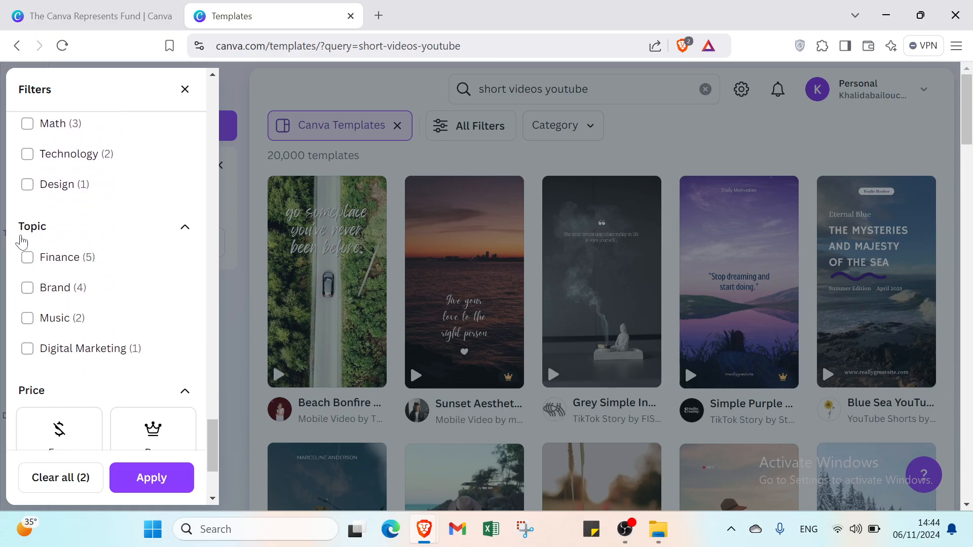
pyautogui.scroll(-3, 81, 284)
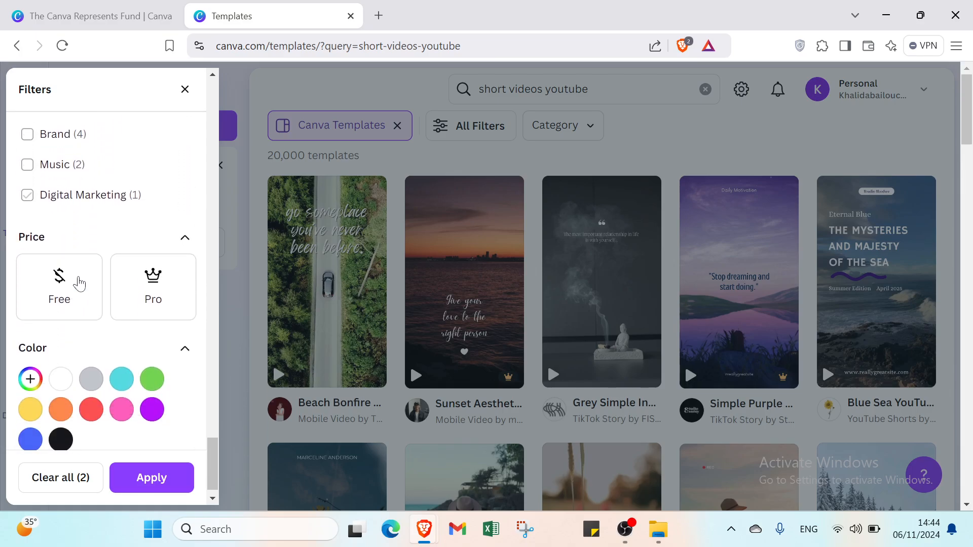
pyautogui.click(81, 274)
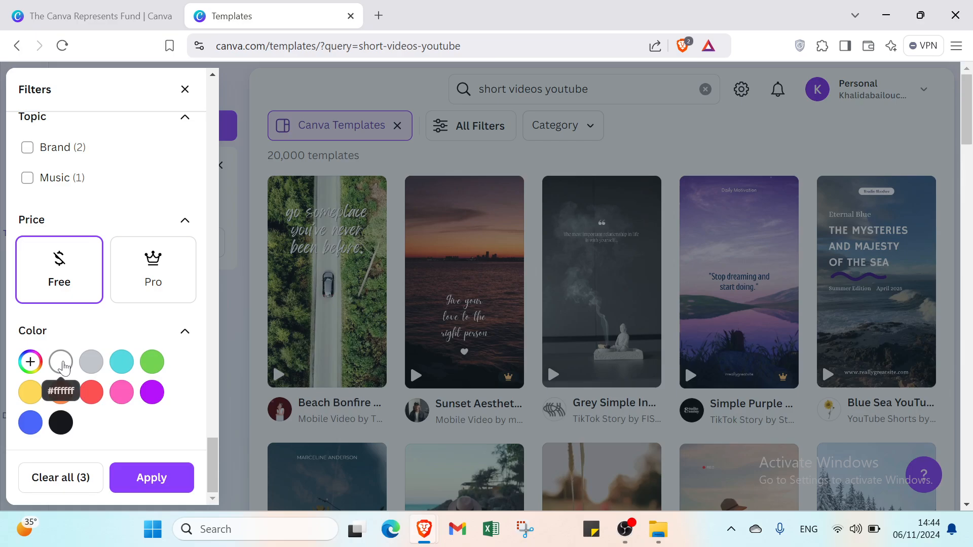
pyautogui.click(62, 362)
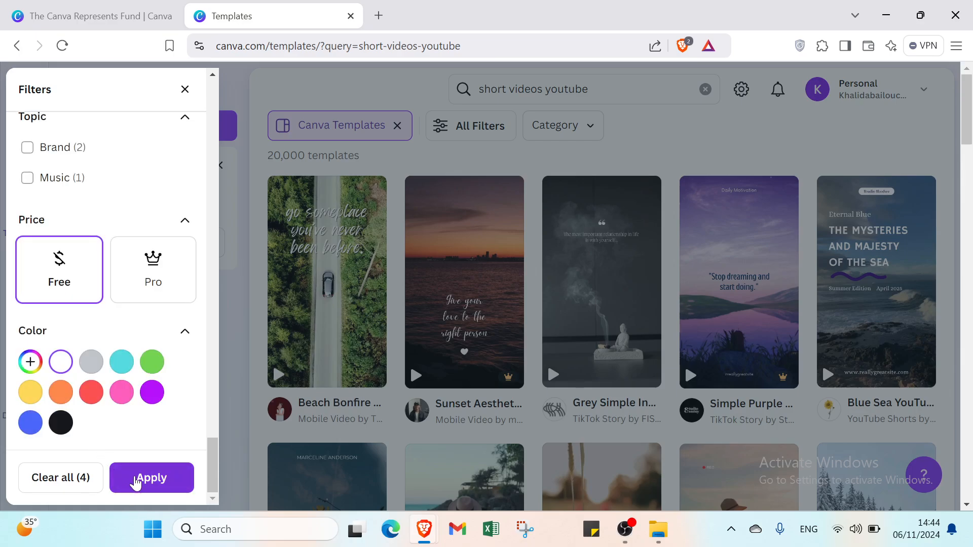
pyautogui.click(136, 480)
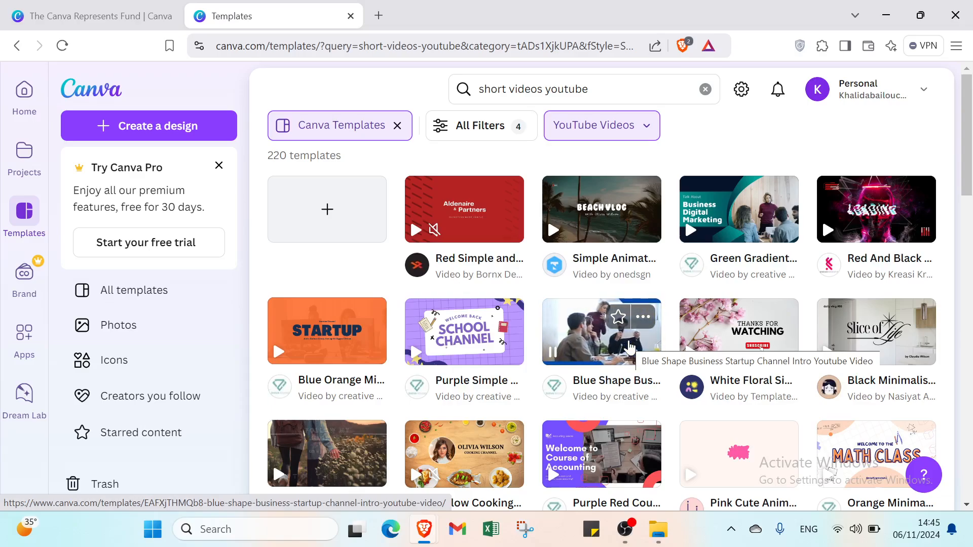
# Browse the filtered YouTube video templates and preview the Blue Orange Minimalist Startup Business Intro template, closing its preview
pyautogui.scroll(-2, 300, 446)
pyautogui.scroll(-2, 309, 396)
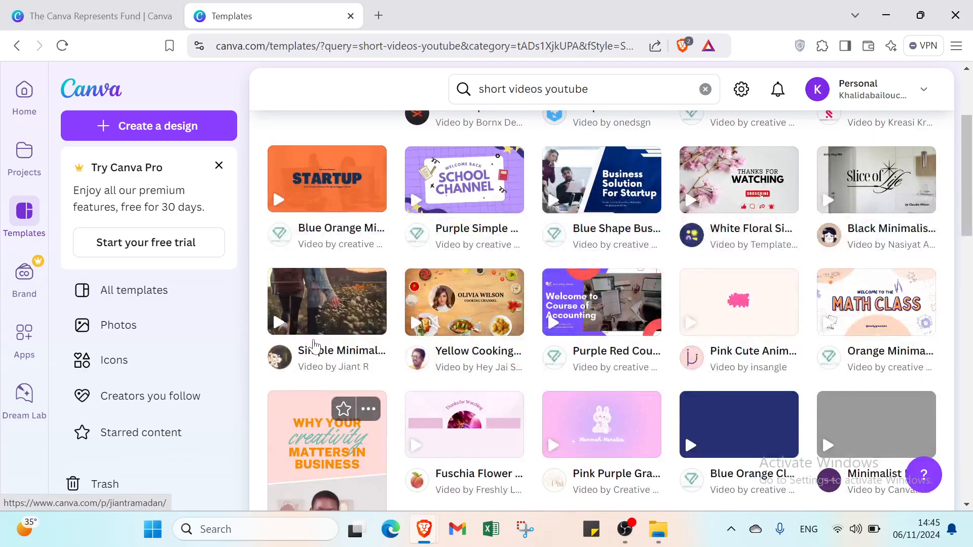
pyautogui.scroll(-5, 393, 341)
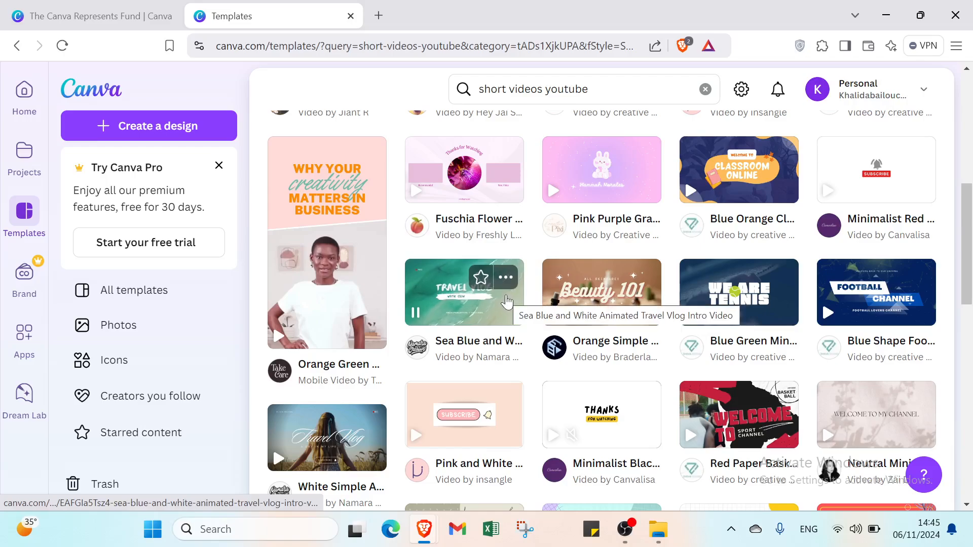
pyautogui.scroll(8, 477, 314)
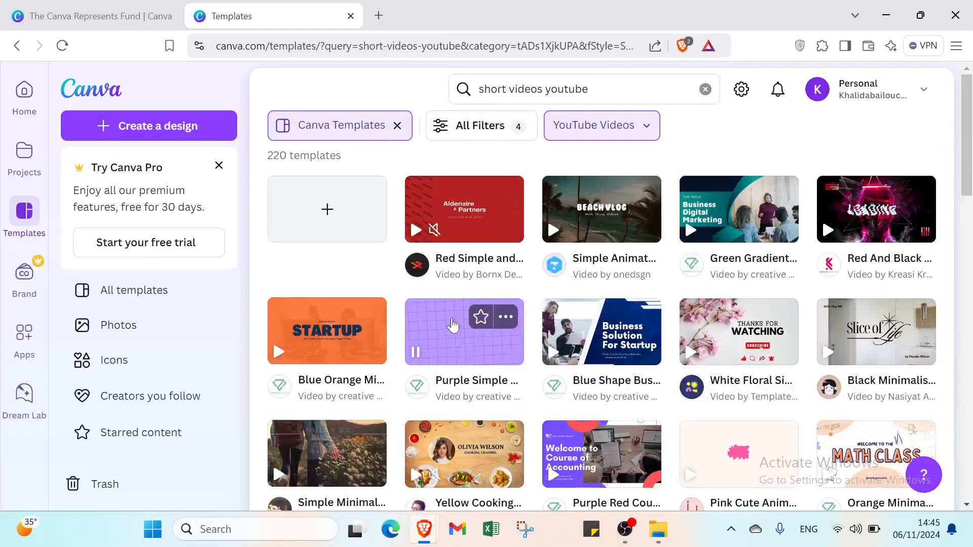
pyautogui.click(327, 330)
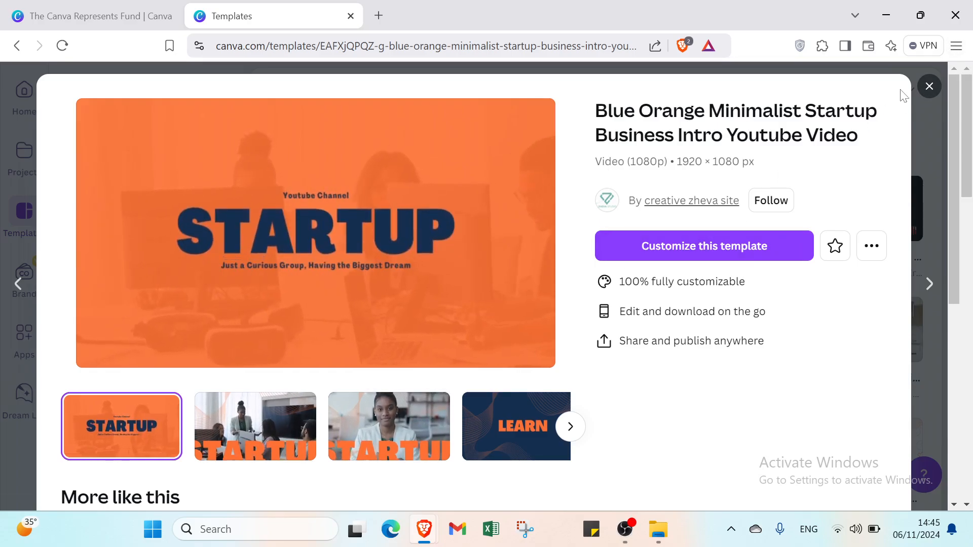
pyautogui.click(929, 86)
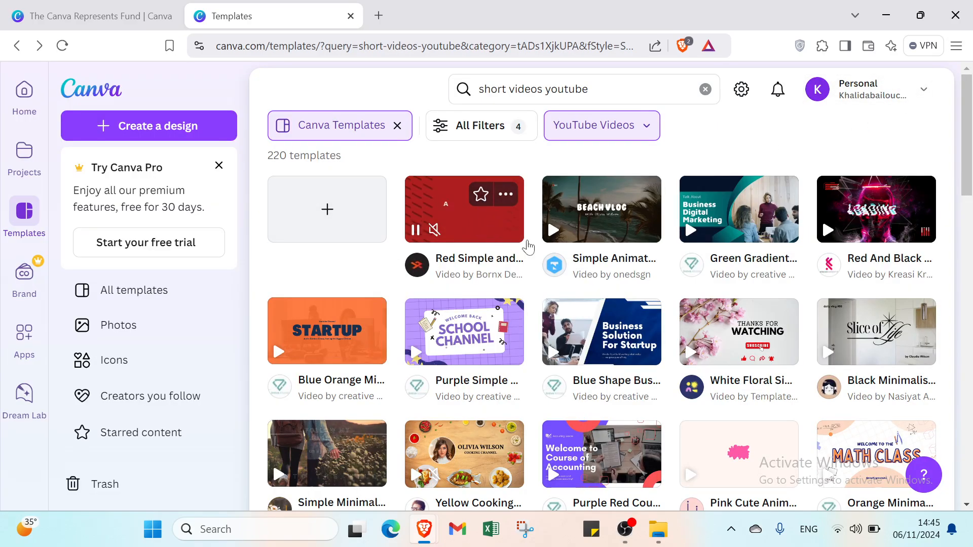
# Open the White Floral Simple Thanks For Watching Youtube Video template for customizing and play the video
pyautogui.click(770, 340)
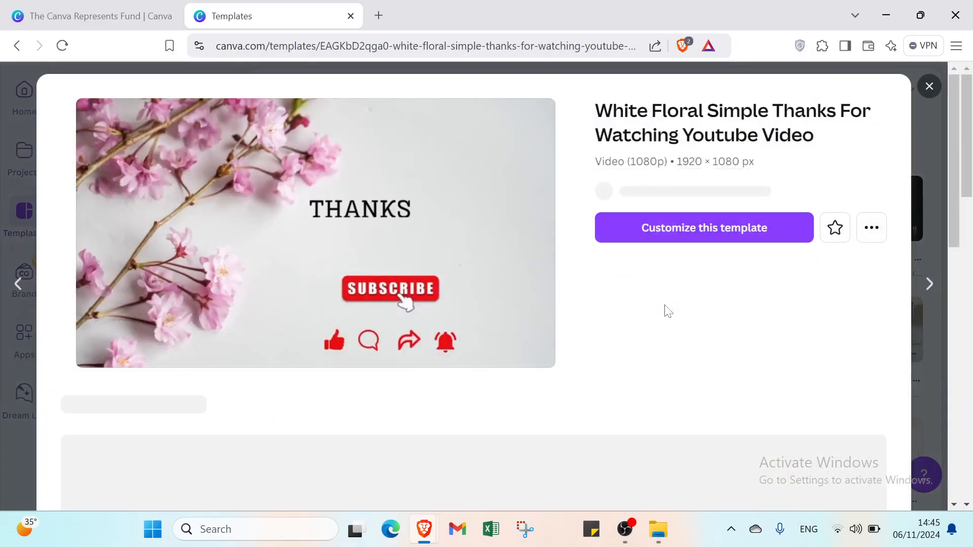
pyautogui.click(637, 246)
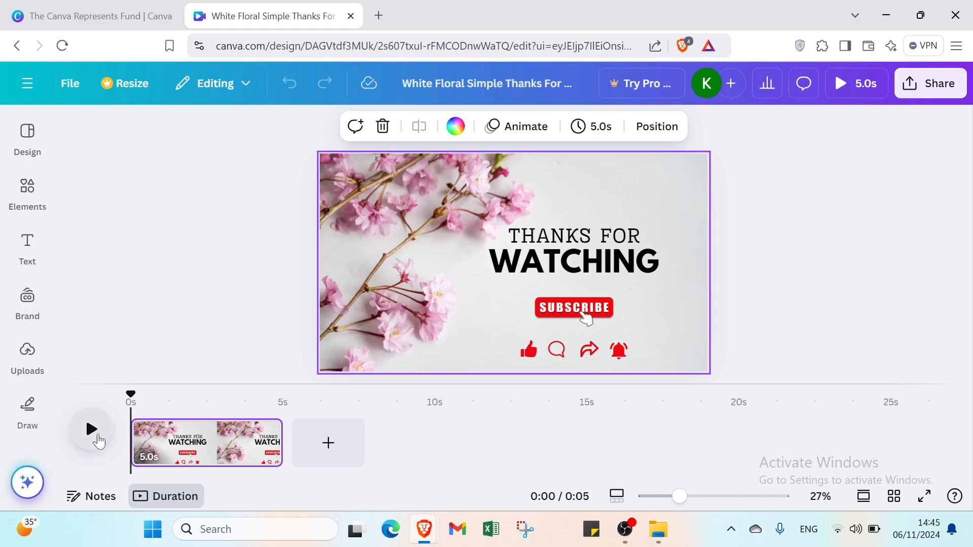
pyautogui.click(97, 438)
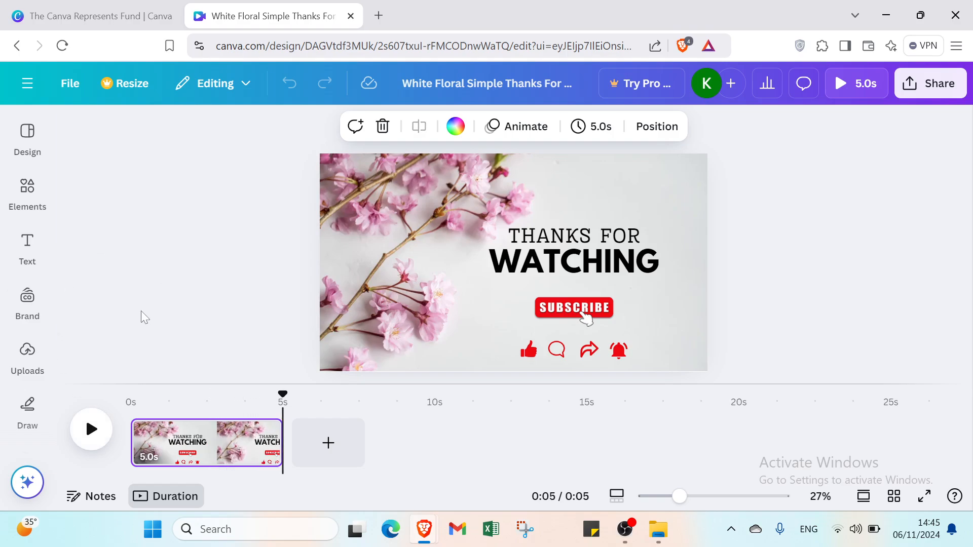
# Check the uploaded videos and search the elements for "videos shorts"
pyautogui.click(28, 358)
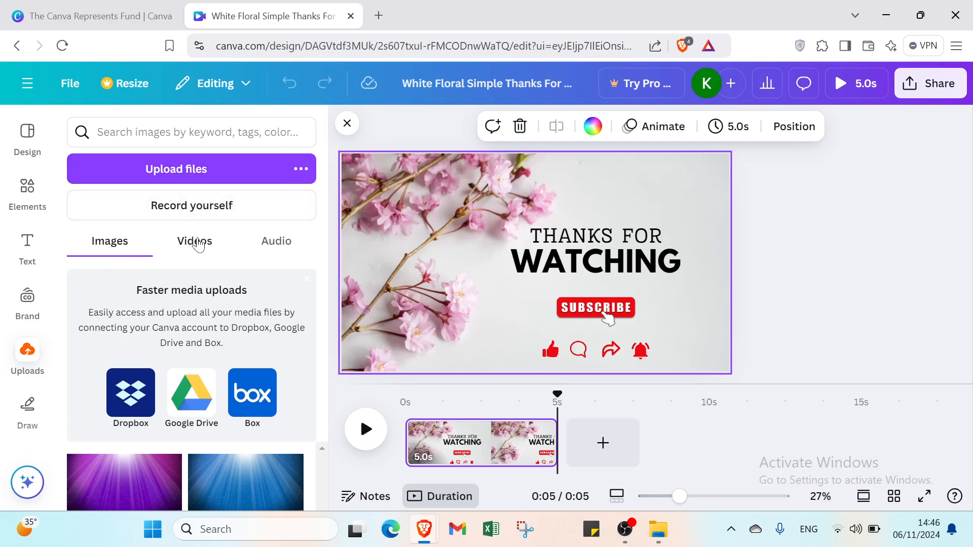
pyautogui.click(197, 242)
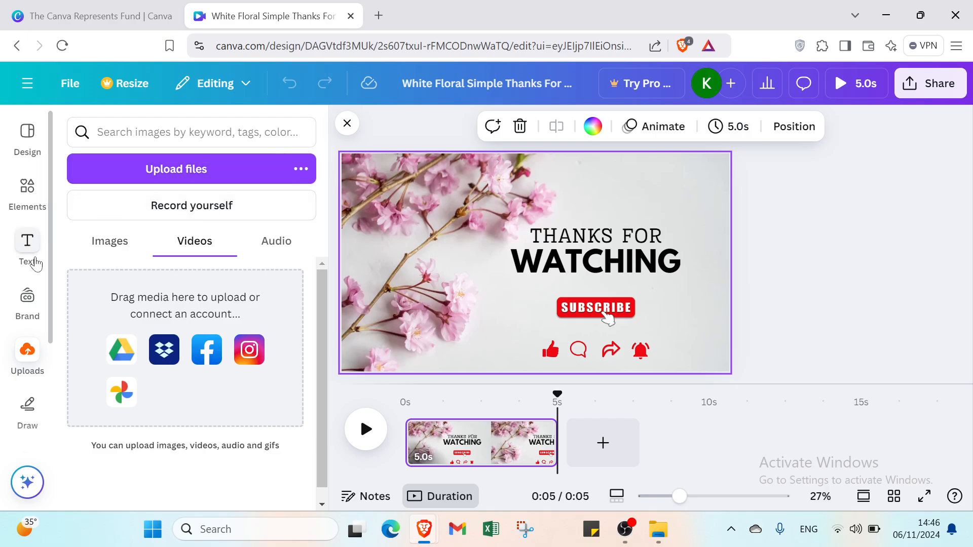
pyautogui.click(29, 195)
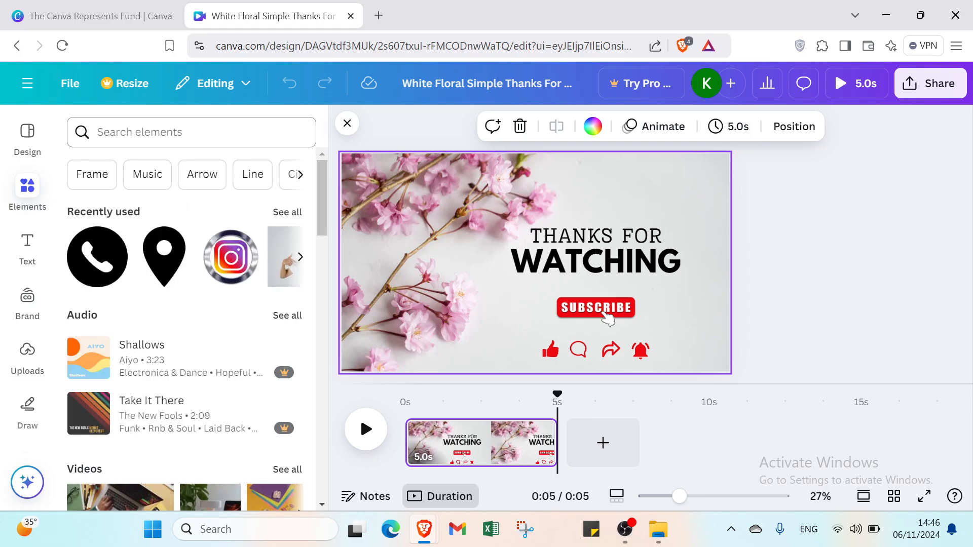
pyautogui.click(191, 132)
pyautogui.write('v')
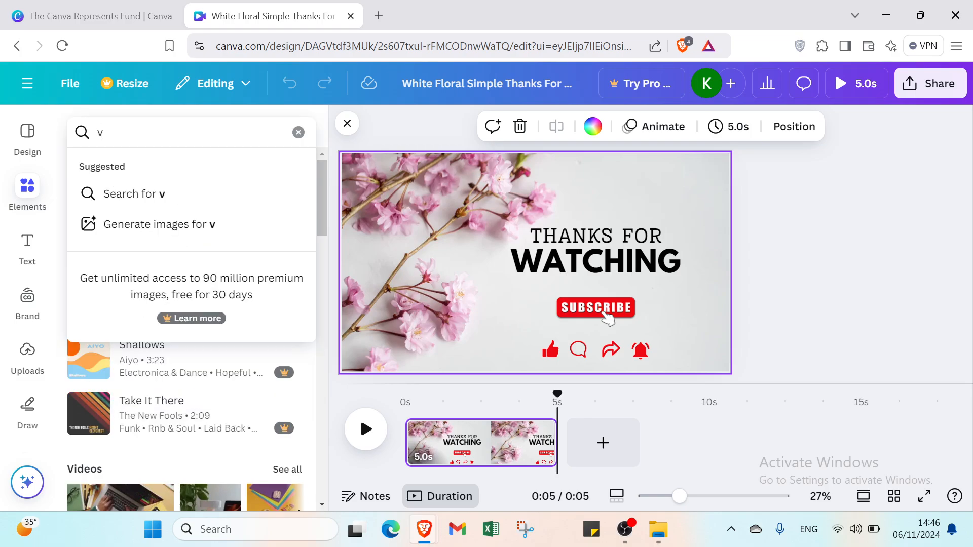
pyautogui.write('ideos ')
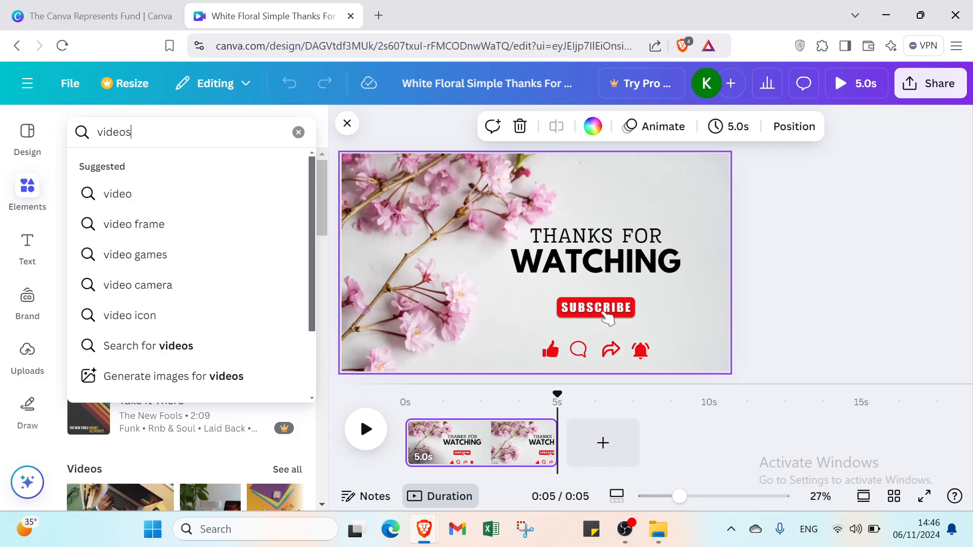
pyautogui.write('sh')
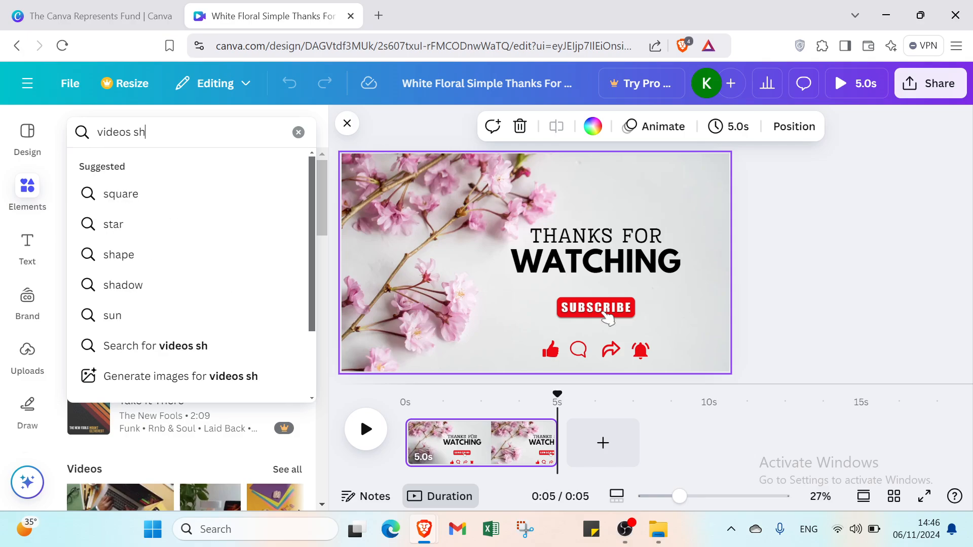
pyautogui.write('orts')
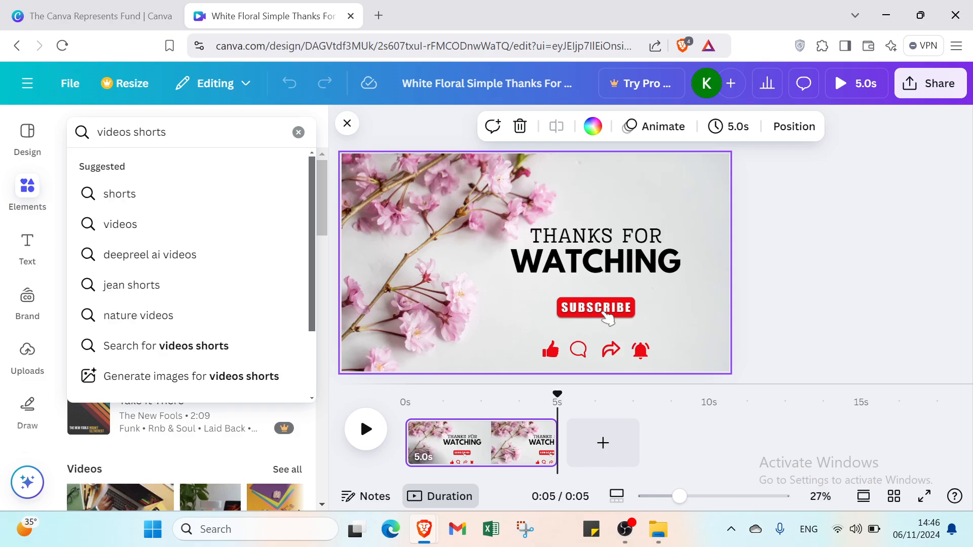
pyautogui.press('Return')
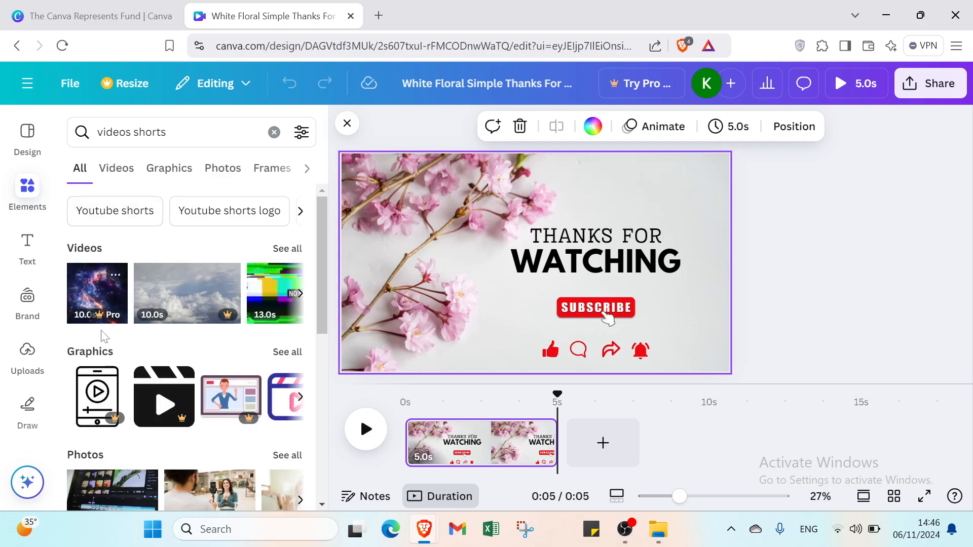
# Limit the element results to videos and add the free 26-second clip of the woman holding a phone to the page
pyautogui.scroll(-5, 123, 327)
pyautogui.scroll(2, 143, 261)
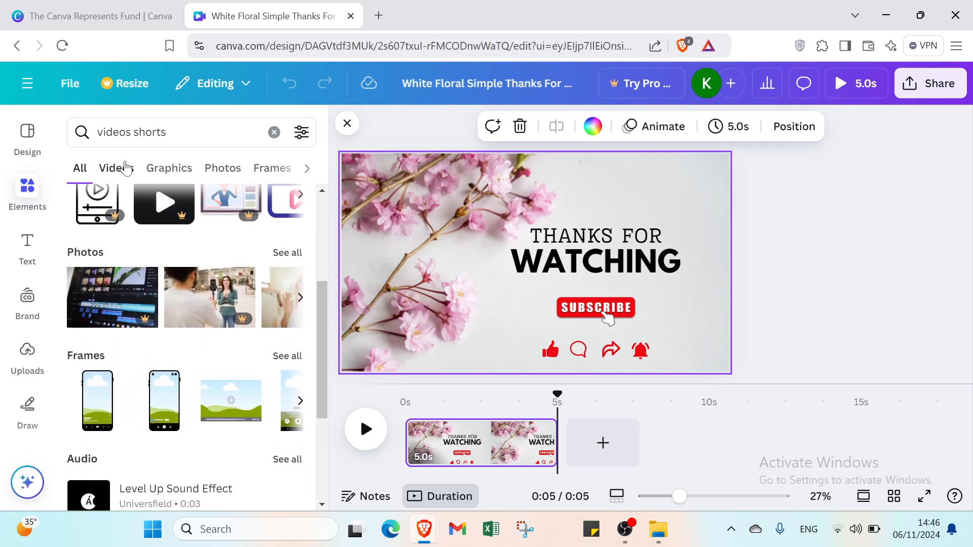
pyautogui.click(127, 167)
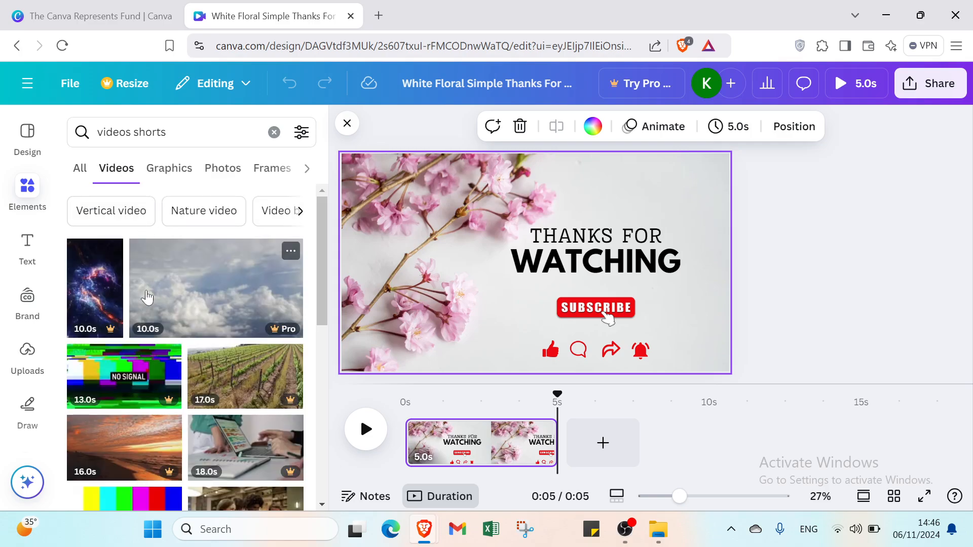
pyautogui.scroll(-5, 127, 283)
pyautogui.scroll(-2, 125, 304)
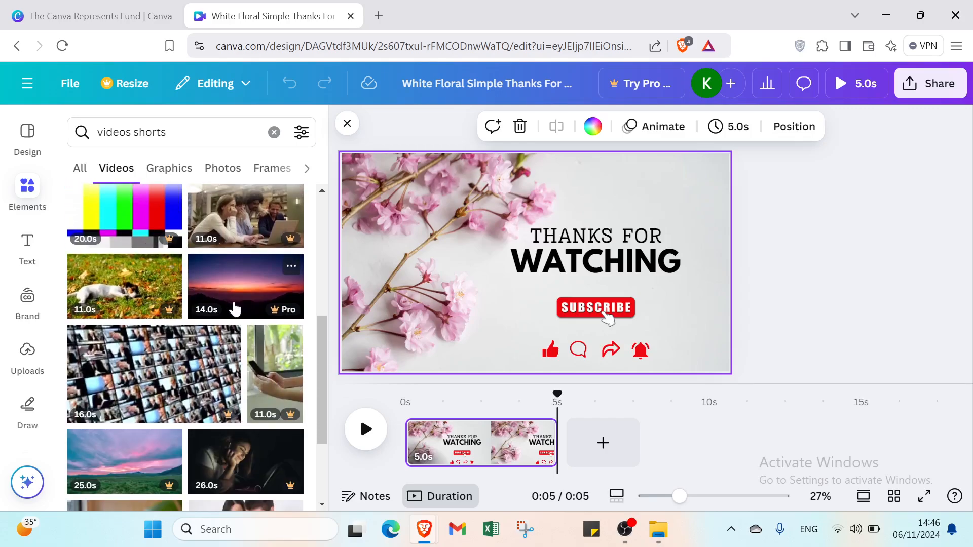
pyautogui.scroll(-4, 233, 308)
pyautogui.scroll(-6, 233, 308)
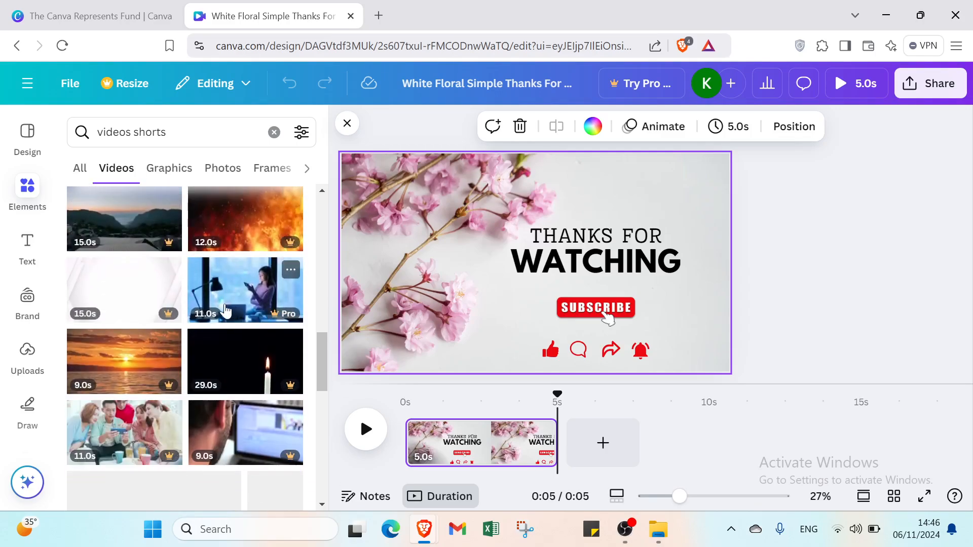
pyautogui.scroll(-5, 221, 311)
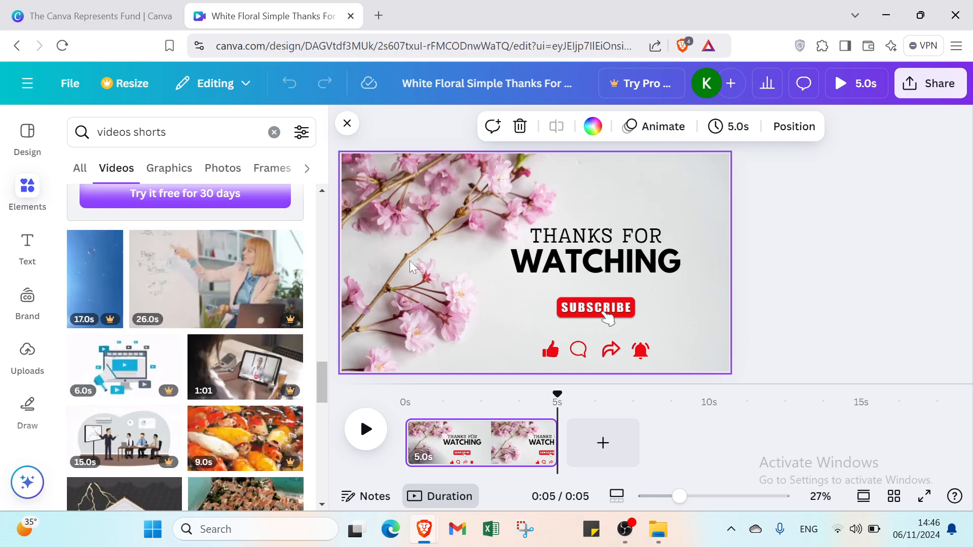
pyautogui.scroll(-6, 108, 349)
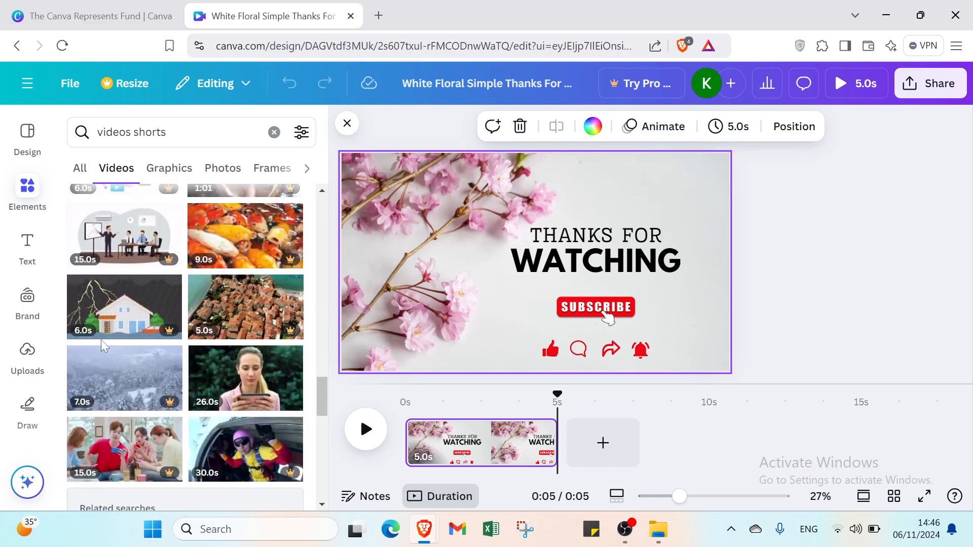
pyautogui.scroll(1, 228, 278)
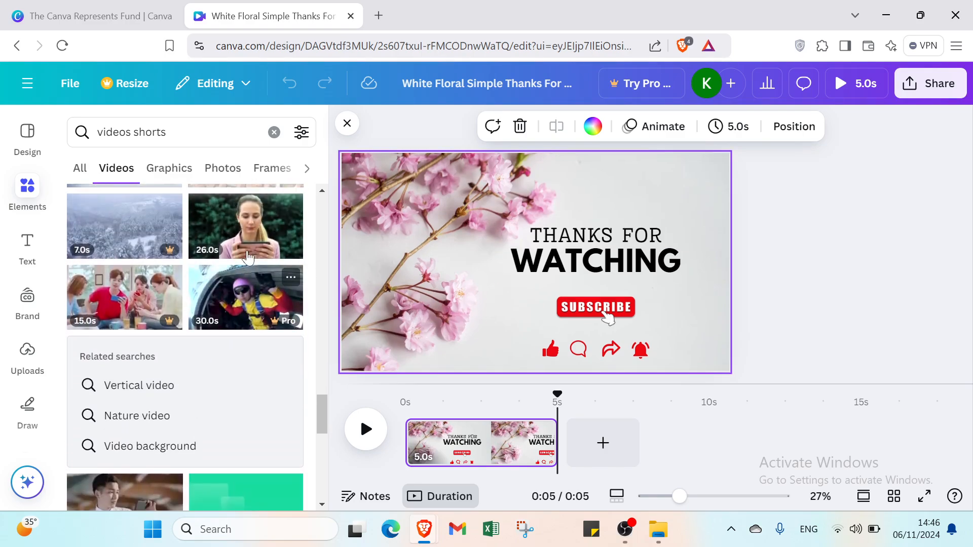
pyautogui.click(257, 230)
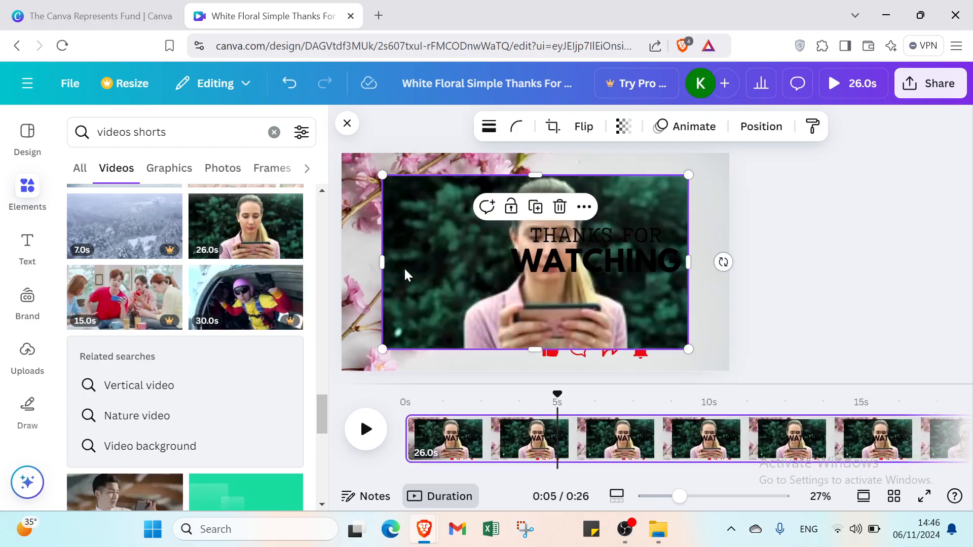
# Delete the floral background image and enlarge the woman's clip from opposite corners to fill the page
pyautogui.click(711, 181)
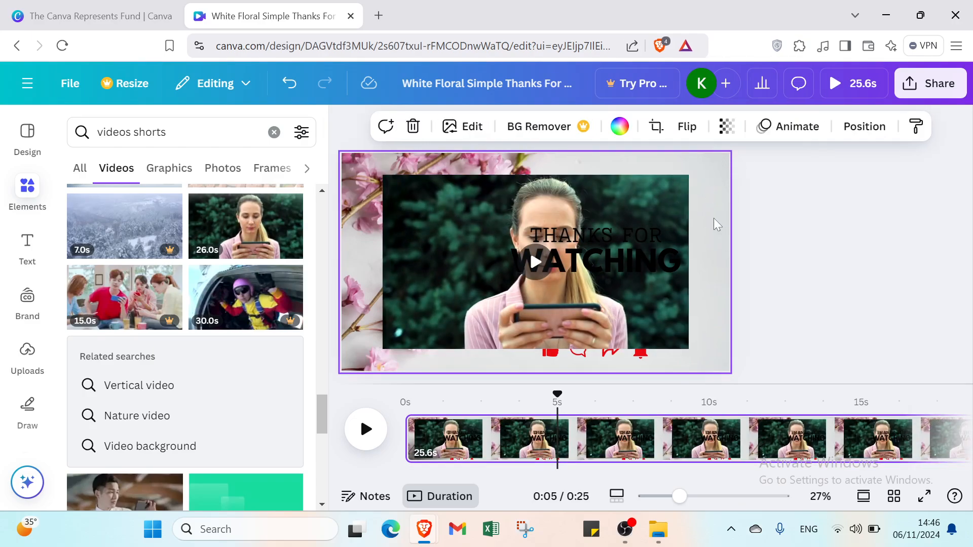
pyautogui.click(414, 129)
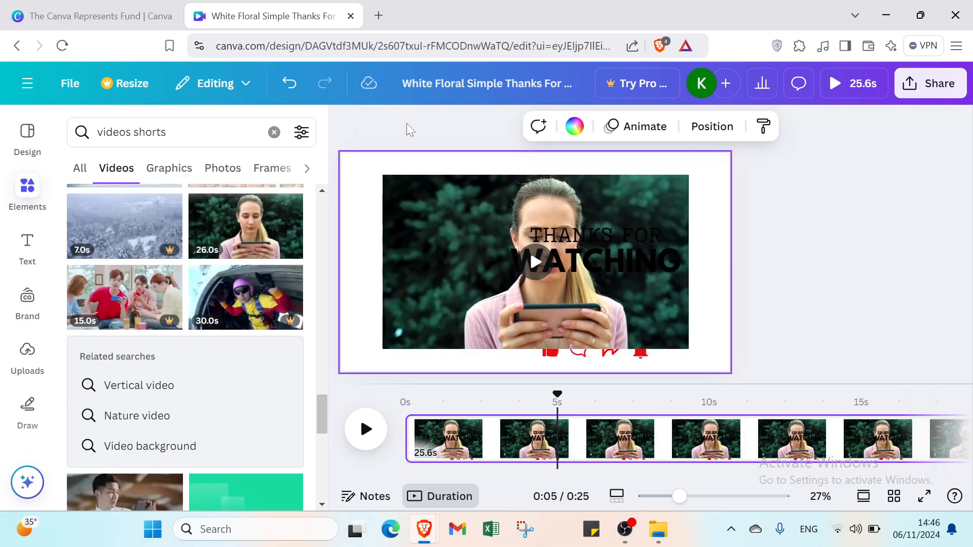
pyautogui.click(397, 186)
pyautogui.moveTo(383, 176); pyautogui.dragTo(342, 152)
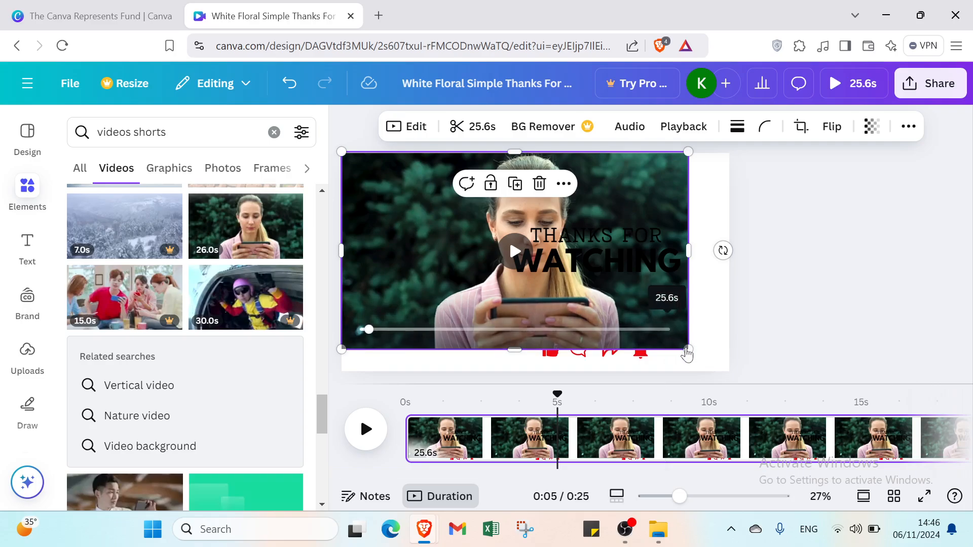
pyautogui.moveTo(688, 348); pyautogui.dragTo(725, 368)
pyautogui.click(806, 326)
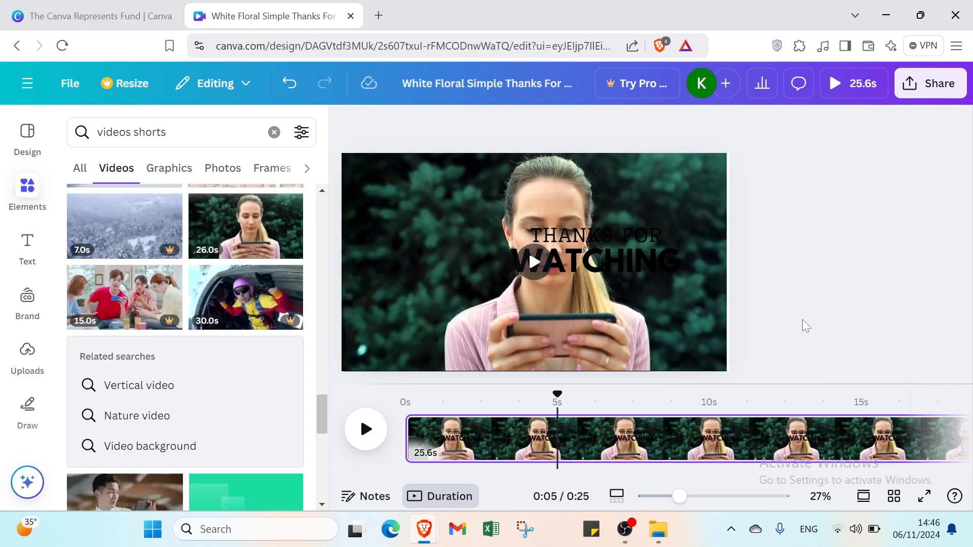
# Play the video with the side panel closed, and delete the WATCHING and THANKS FOR texts from the page
pyautogui.click(342, 124)
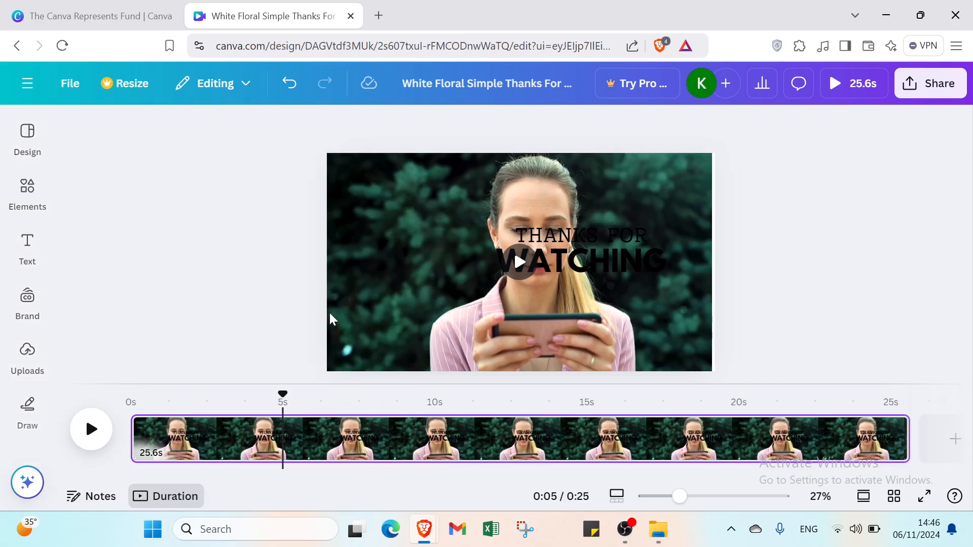
pyautogui.click(92, 430)
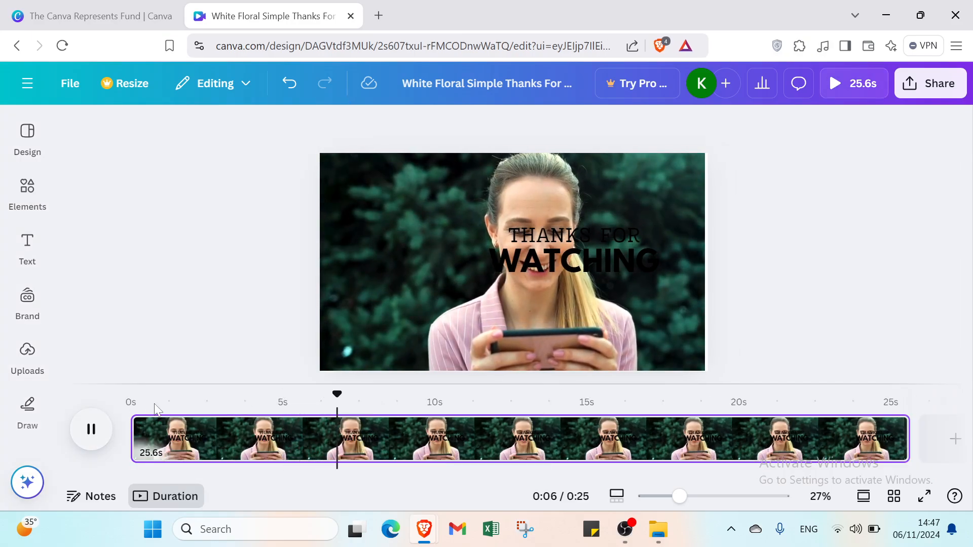
pyautogui.click(536, 269)
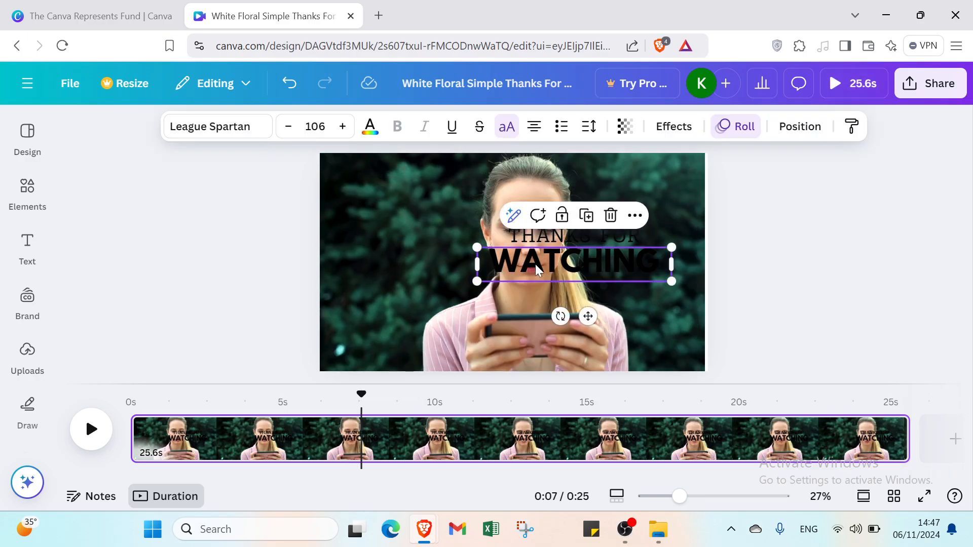
pyautogui.press('Delete')
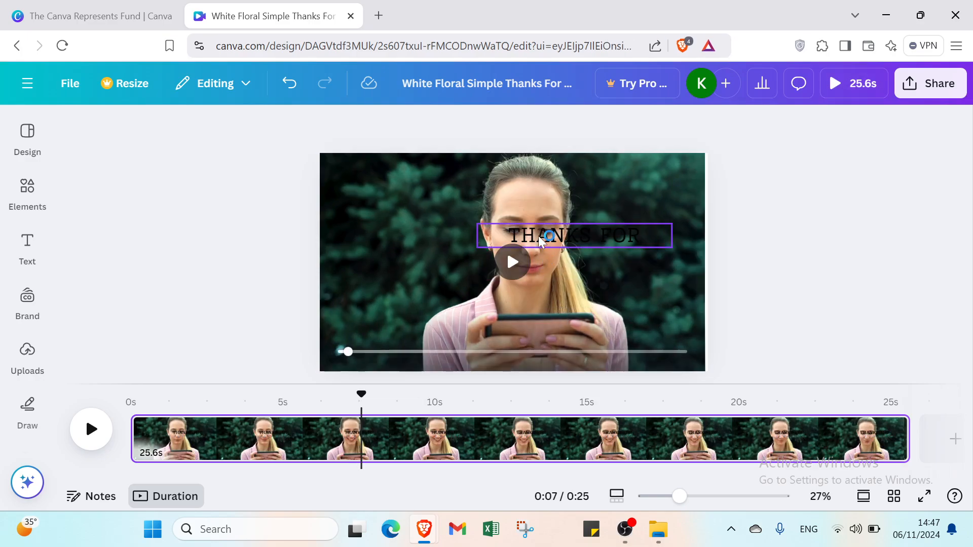
pyautogui.click(541, 239)
pyautogui.press('Delete')
pyautogui.click(544, 266)
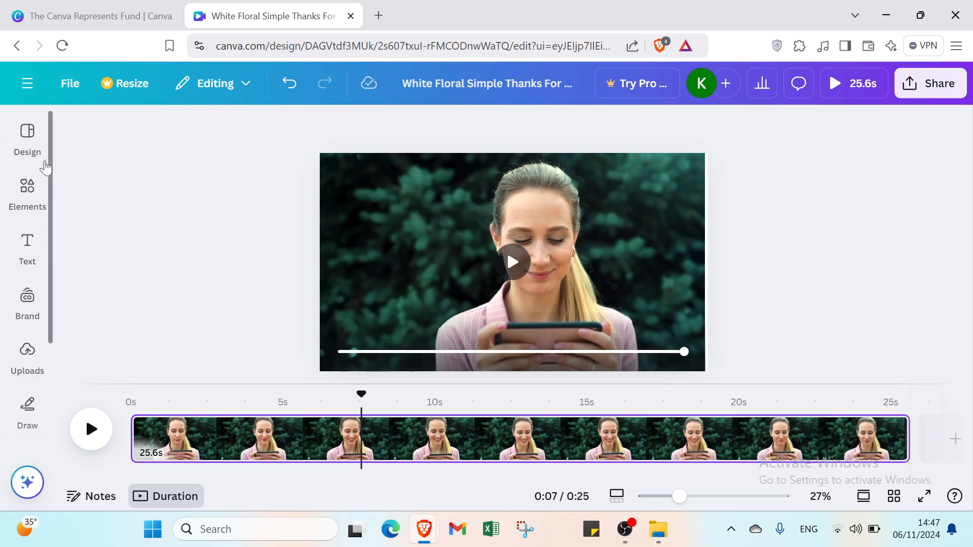
pyautogui.click(26, 146)
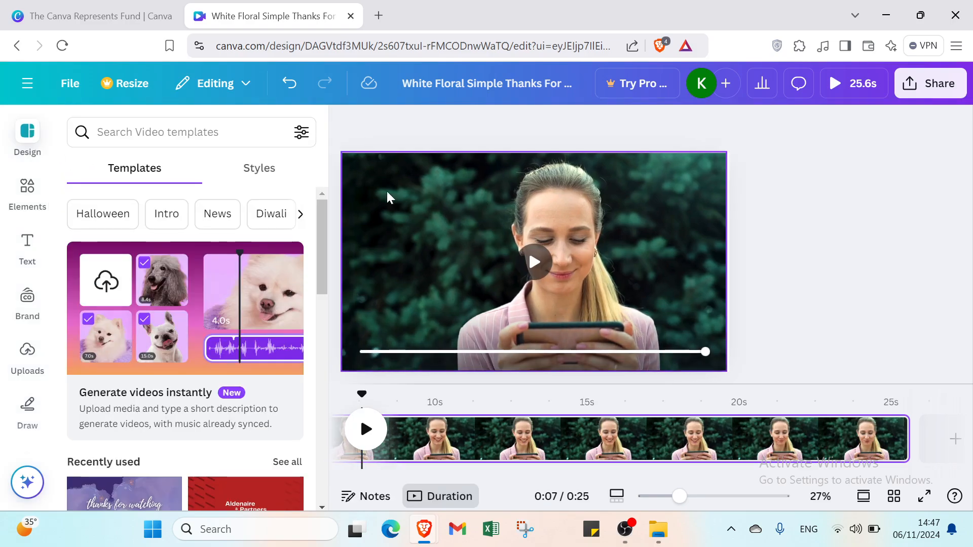
pyautogui.click(158, 131)
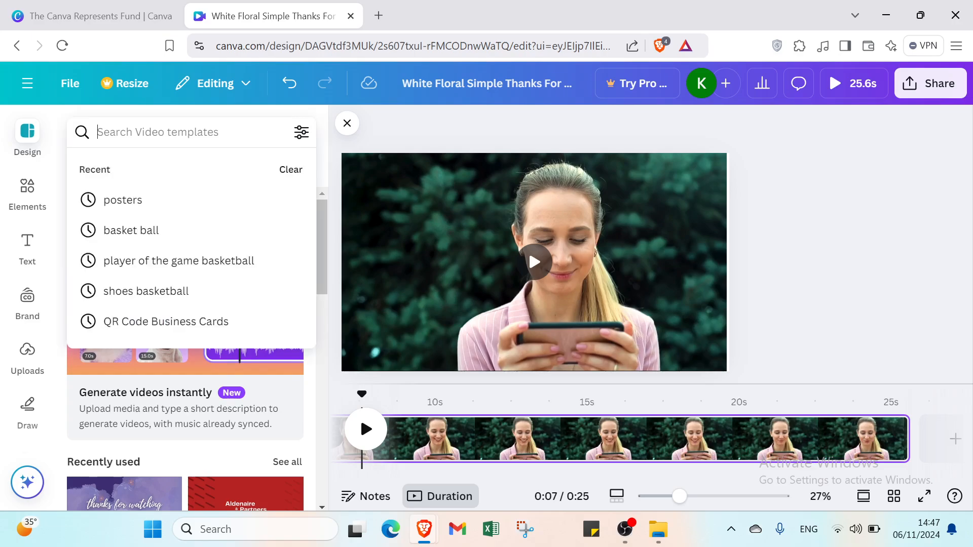
pyautogui.click(381, 134)
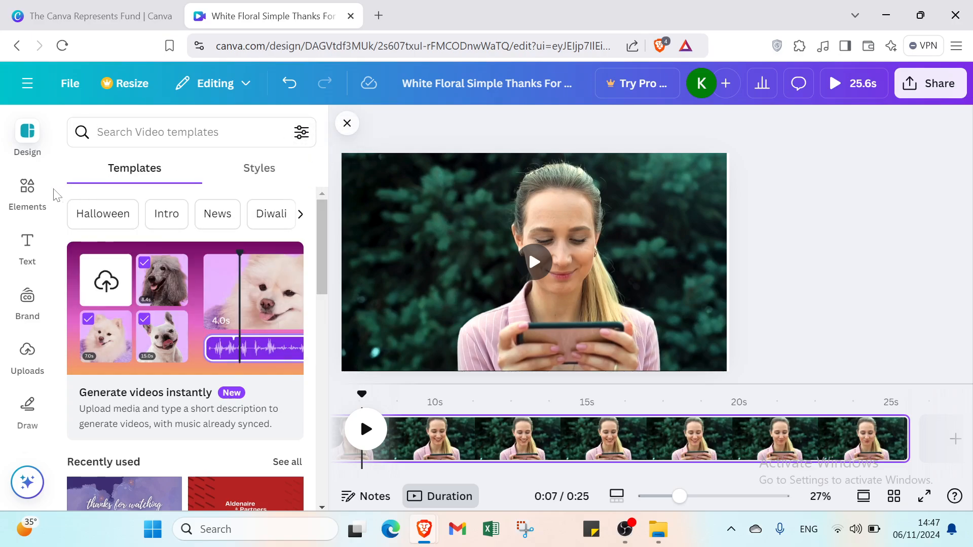
# Search all elements for "youtube logos" in place of the earlier search term
pyautogui.click(23, 204)
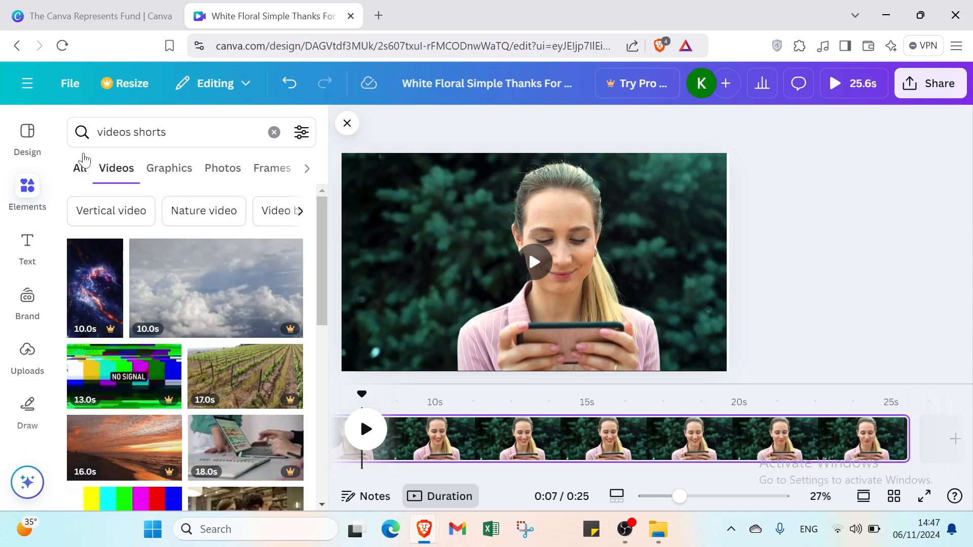
pyautogui.click(82, 165)
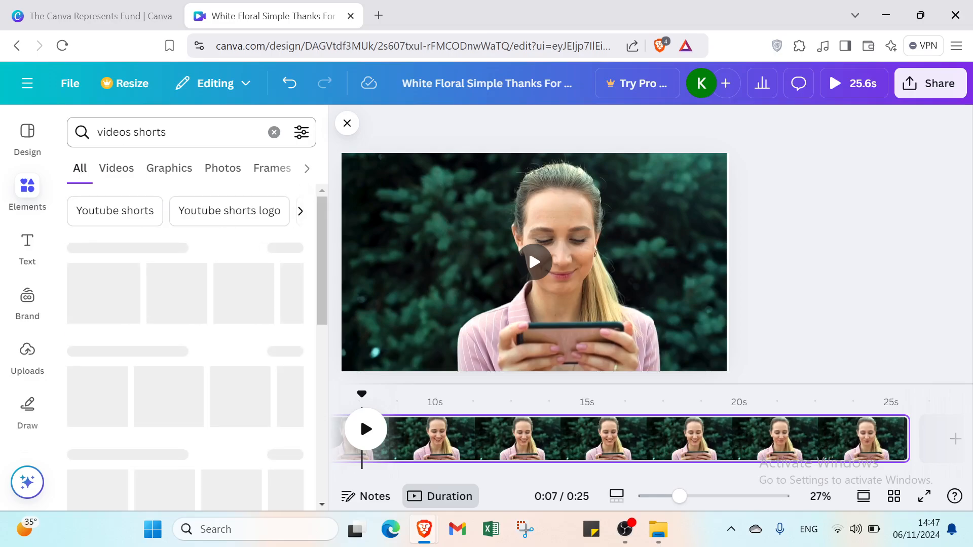
pyautogui.moveTo(167, 132); pyautogui.dragTo(119, 132)
pyautogui.press('BackSpace')
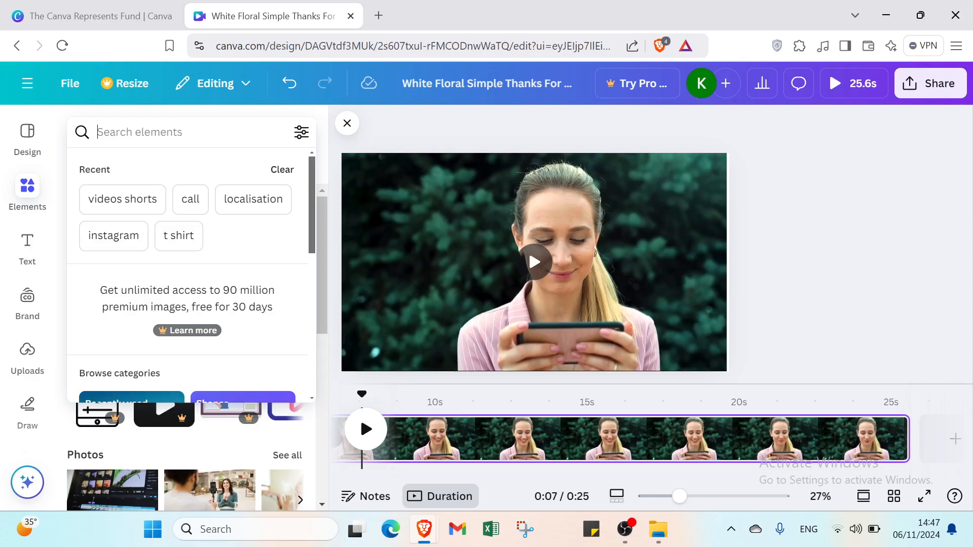
pyautogui.press('Escape')
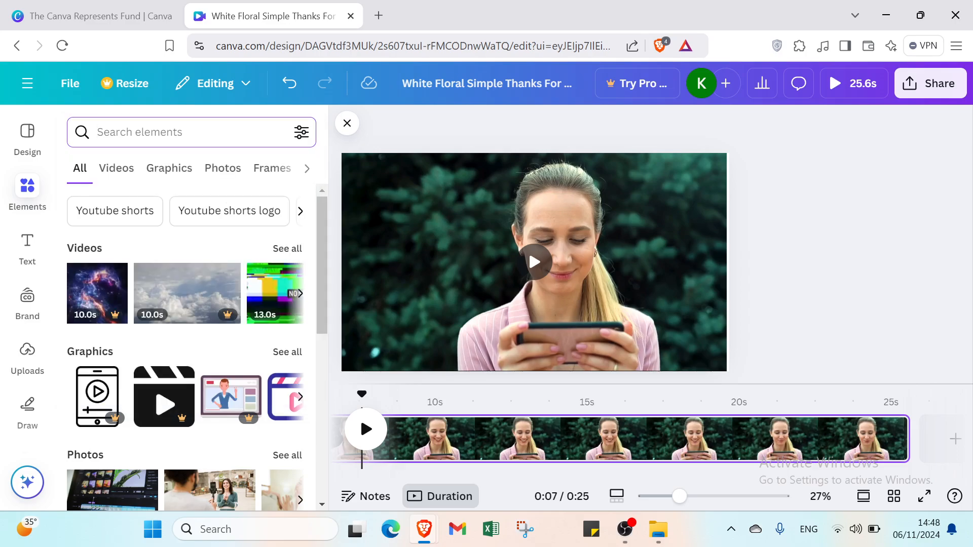
pyautogui.write('yo')
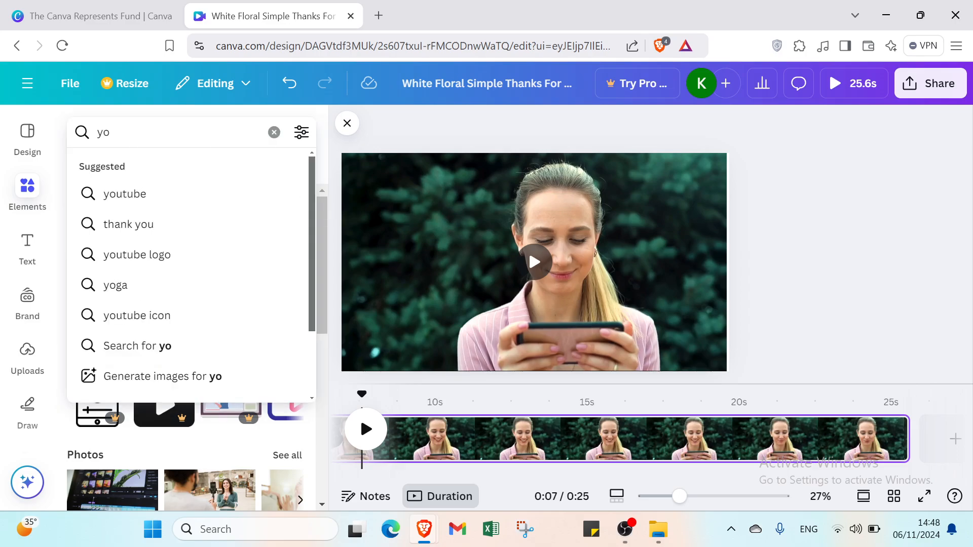
pyautogui.write('utub')
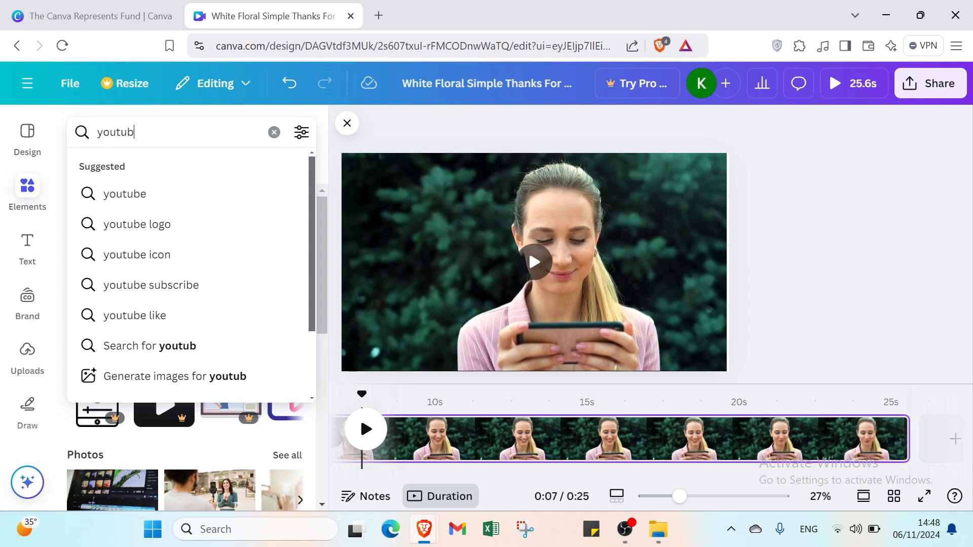
pyautogui.write('e logos')
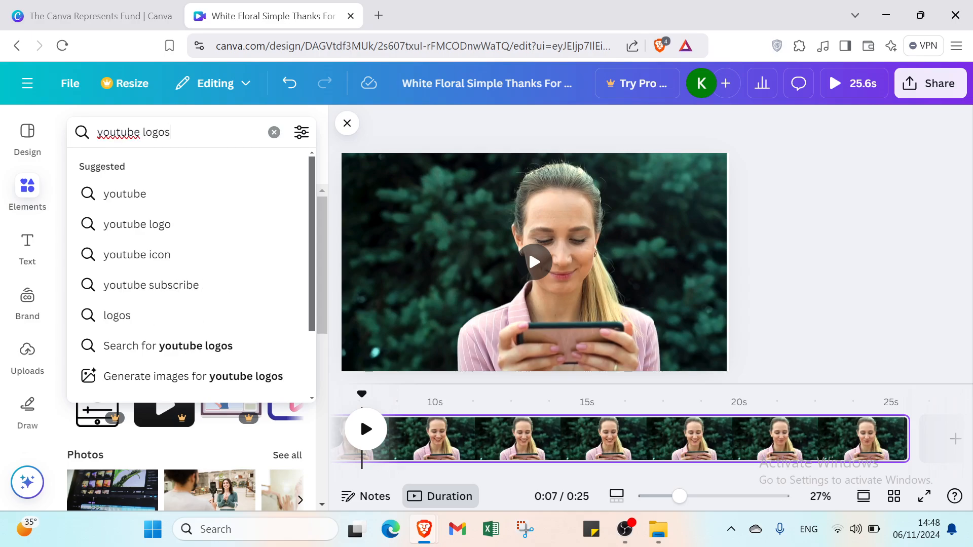
pyautogui.press('Return')
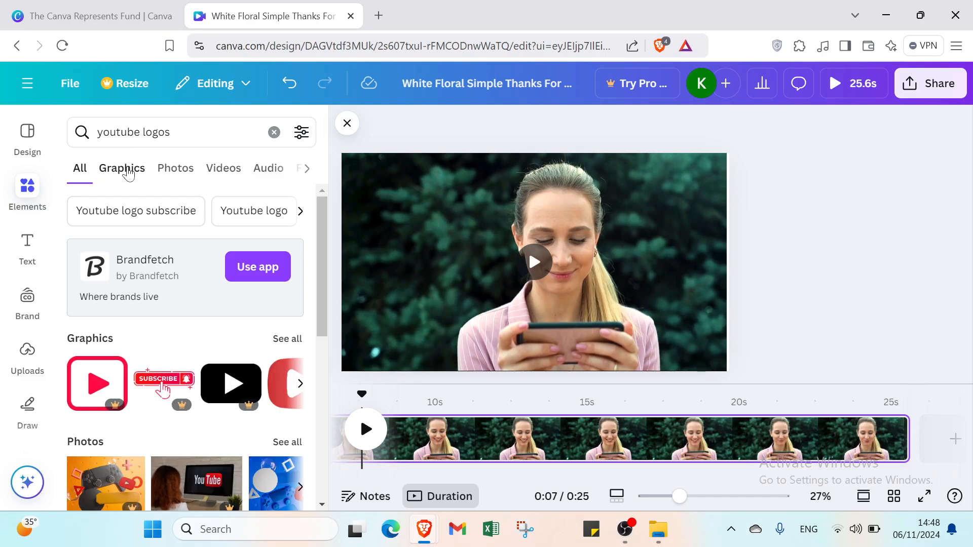
# Limit the results to graphics, add the free square red YouTube logo, and shrink it into the page's upper-left corner
pyautogui.click(130, 172)
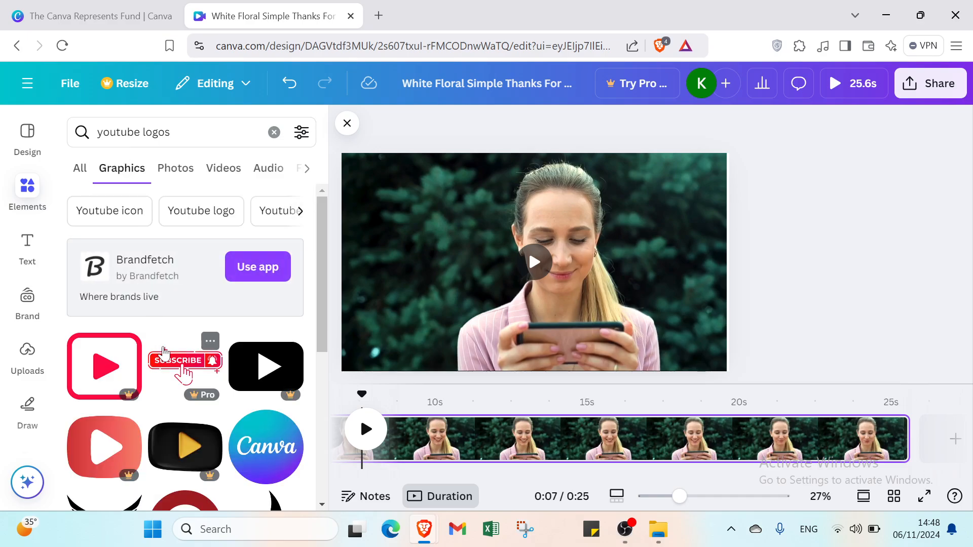
pyautogui.scroll(-5, 162, 349)
pyautogui.scroll(-2, 162, 339)
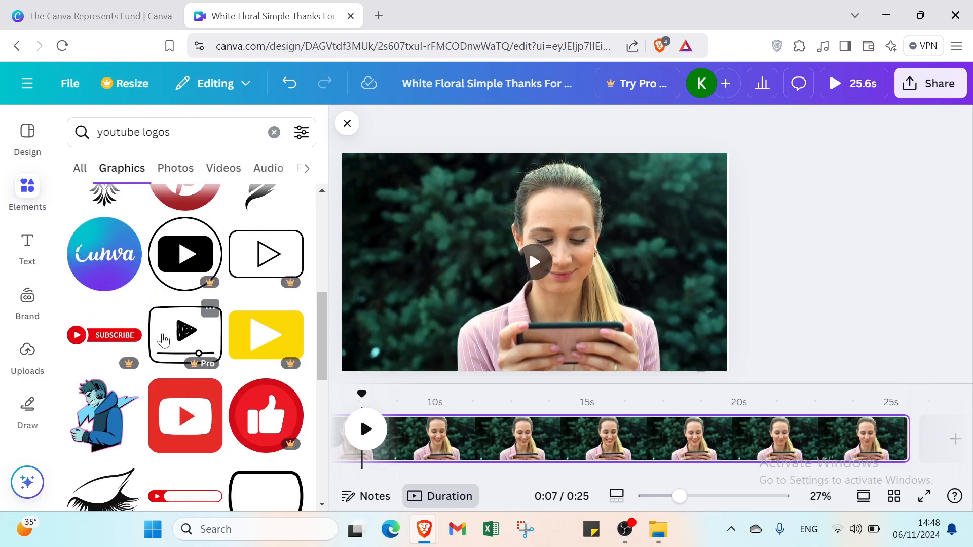
pyautogui.click(178, 422)
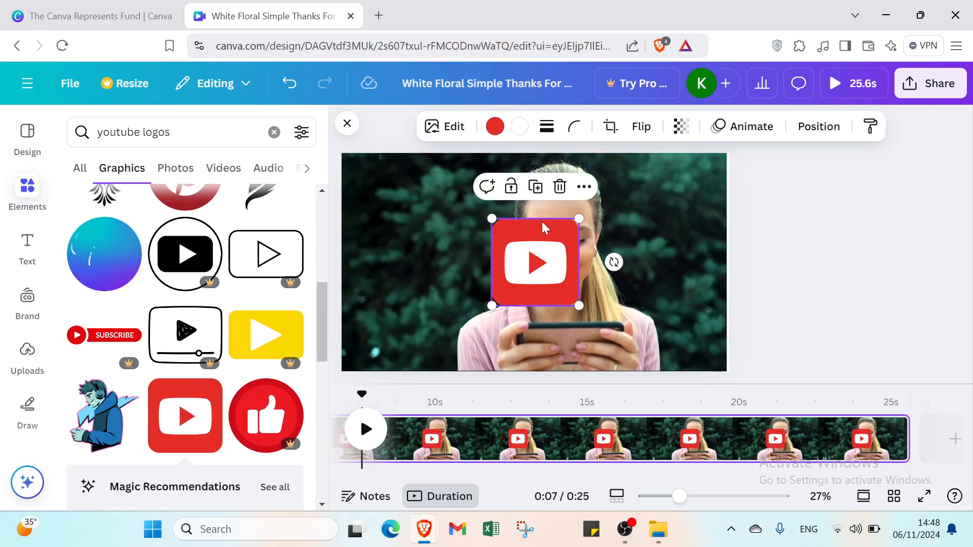
pyautogui.moveTo(492, 218); pyautogui.dragTo(354, 172)
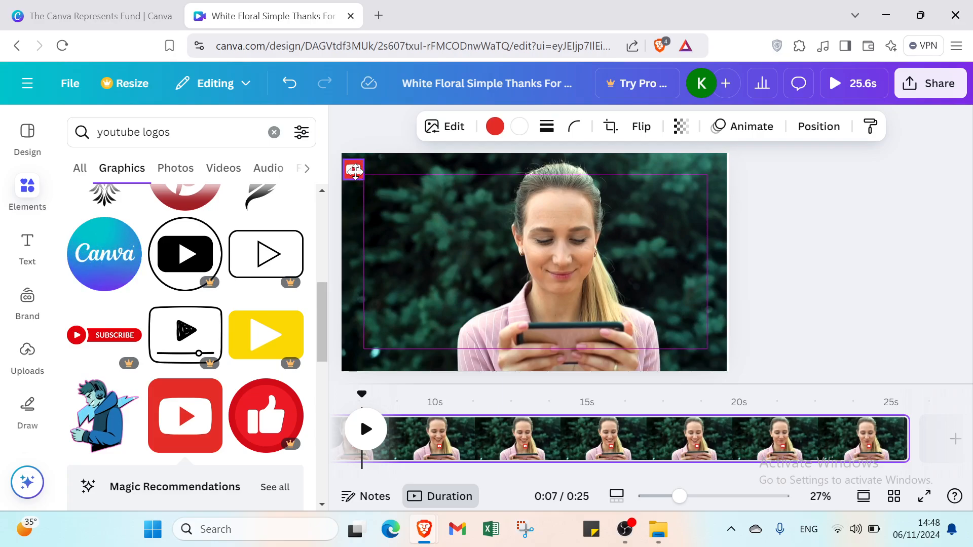
pyautogui.click(369, 267)
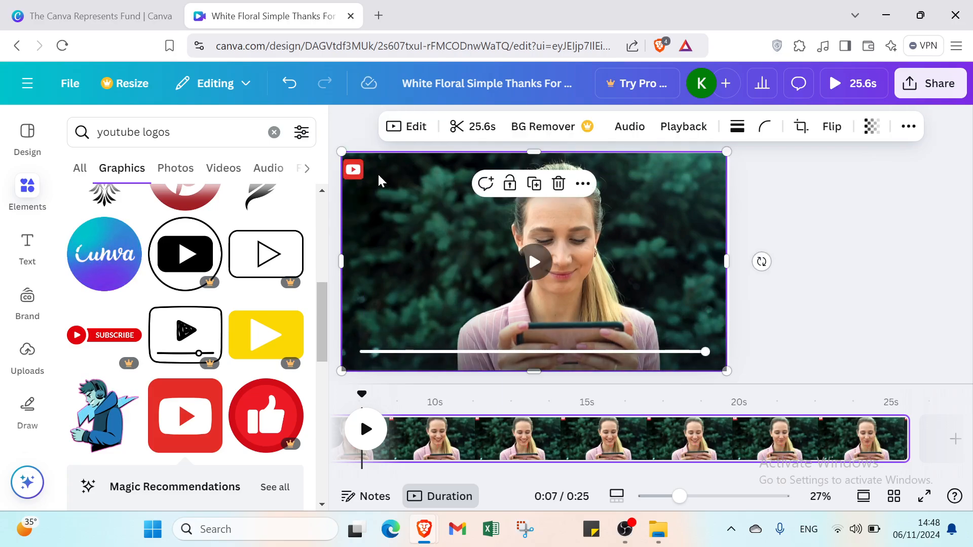
# Add a body text line, place it beside the YouTube logo and colour it white (#ffffff)
pyautogui.click(28, 246)
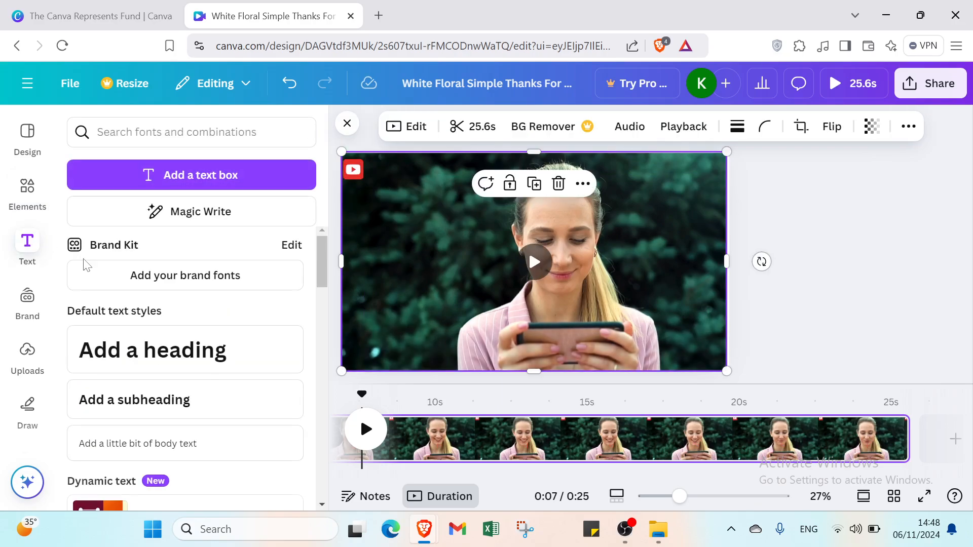
pyautogui.click(169, 439)
pyautogui.click(429, 289)
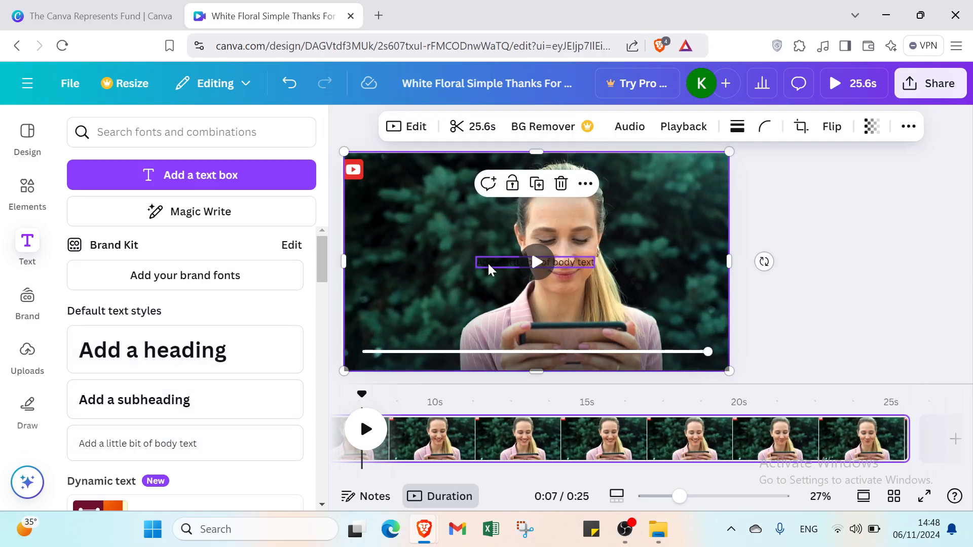
pyautogui.moveTo(496, 259); pyautogui.dragTo(399, 168)
pyautogui.doubleClick(400, 169)
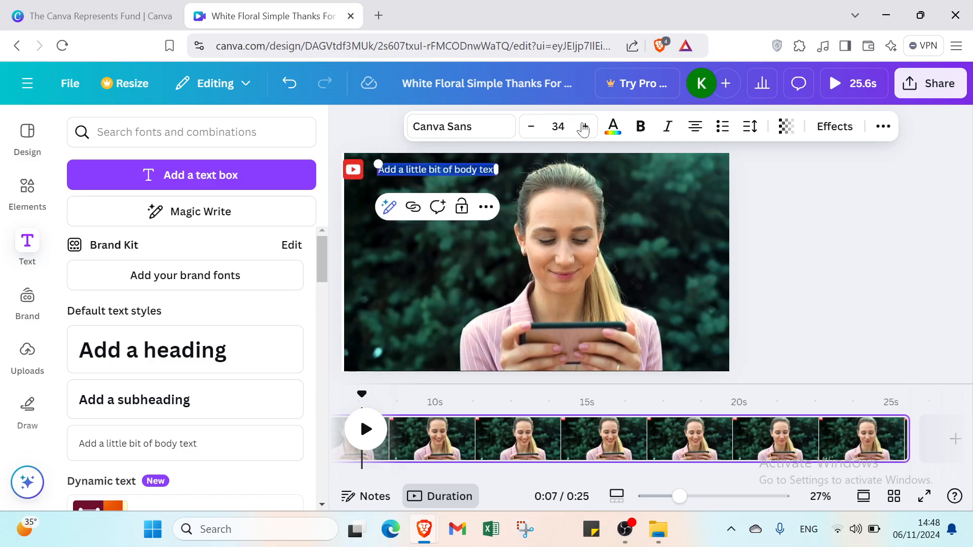
pyautogui.click(612, 127)
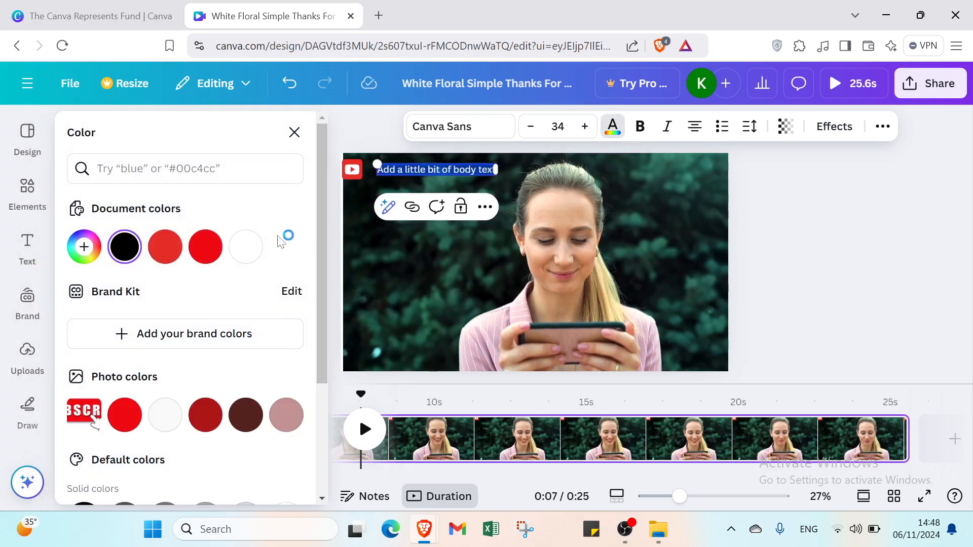
pyautogui.click(253, 248)
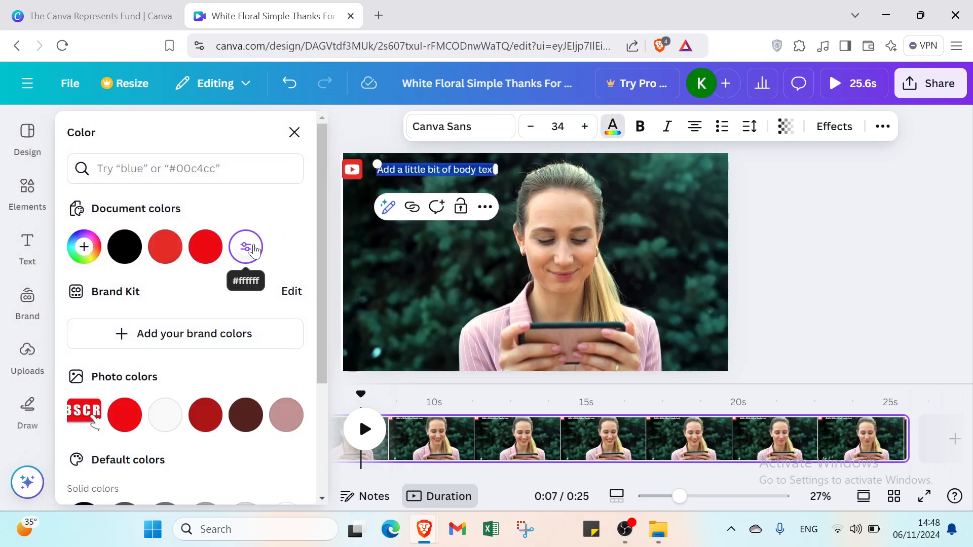
pyautogui.click(399, 249)
# Set the font size of the body text beside the logo to 29
pyautogui.doubleClick(442, 169)
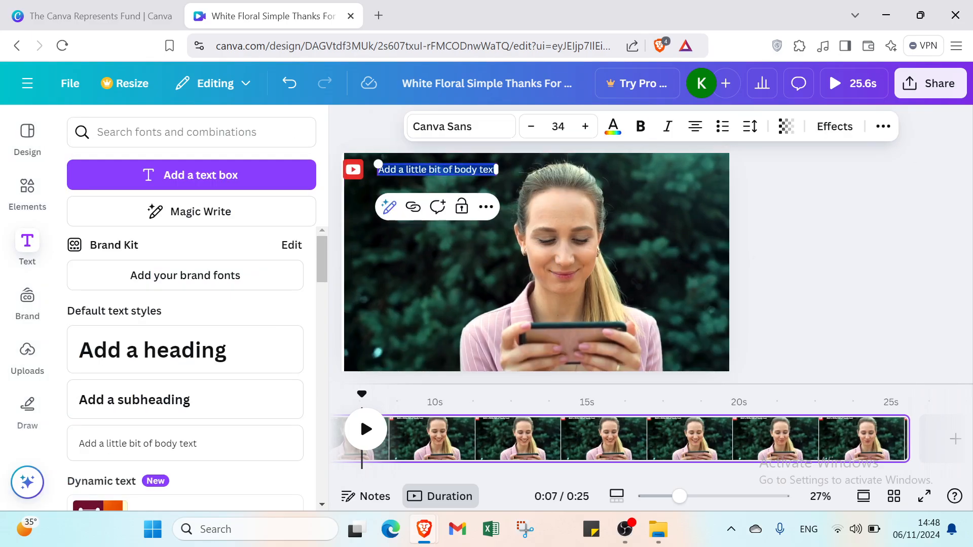
pyautogui.click(538, 135)
pyautogui.click(537, 135)
pyautogui.click(538, 135)
pyautogui.click(538, 135)
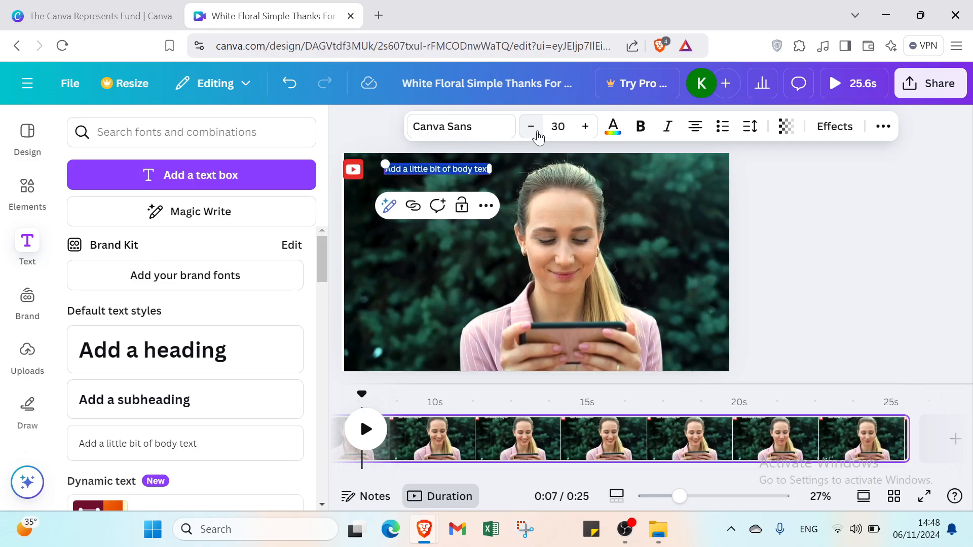
pyautogui.click(532, 127)
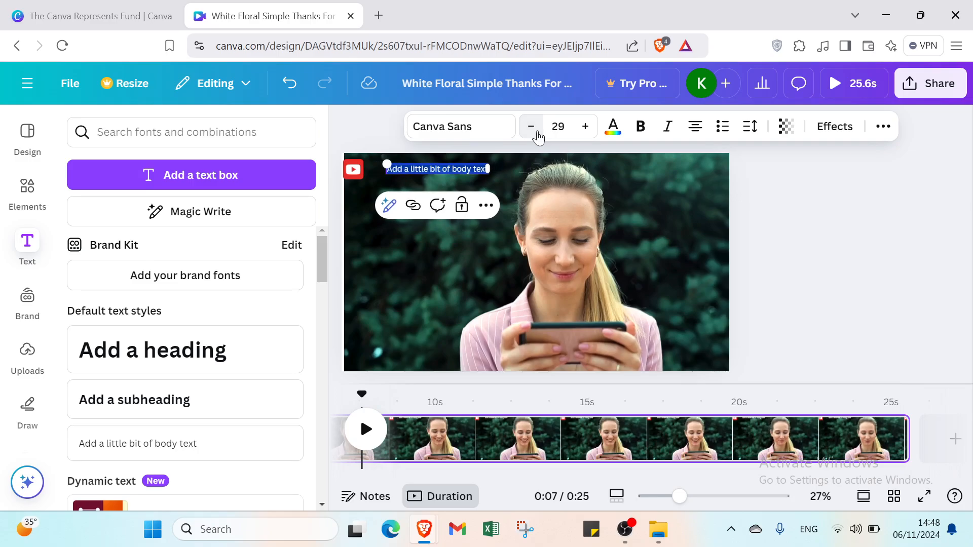
# Replace the body text with "lebron james" and move it closer to the YouTube logo
pyautogui.click(436, 175)
pyautogui.click(436, 171)
pyautogui.moveTo(436, 171); pyautogui.dragTo(427, 172)
pyautogui.doubleClick(427, 172)
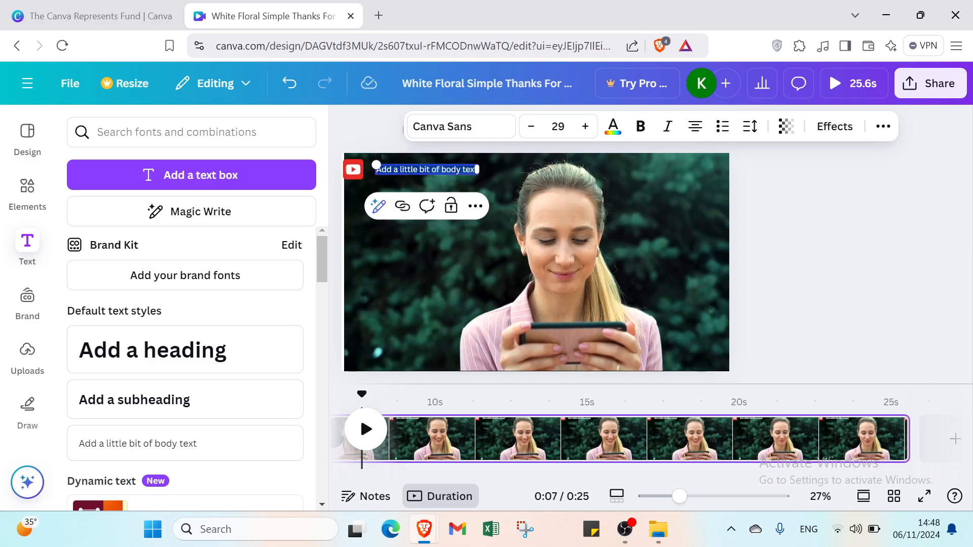
pyautogui.press('BackSpace')
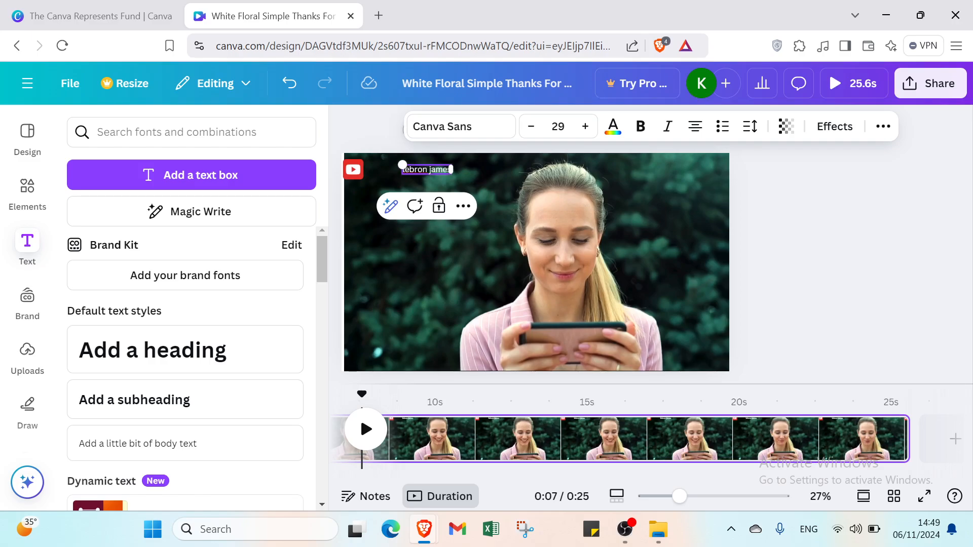
pyautogui.click(416, 256)
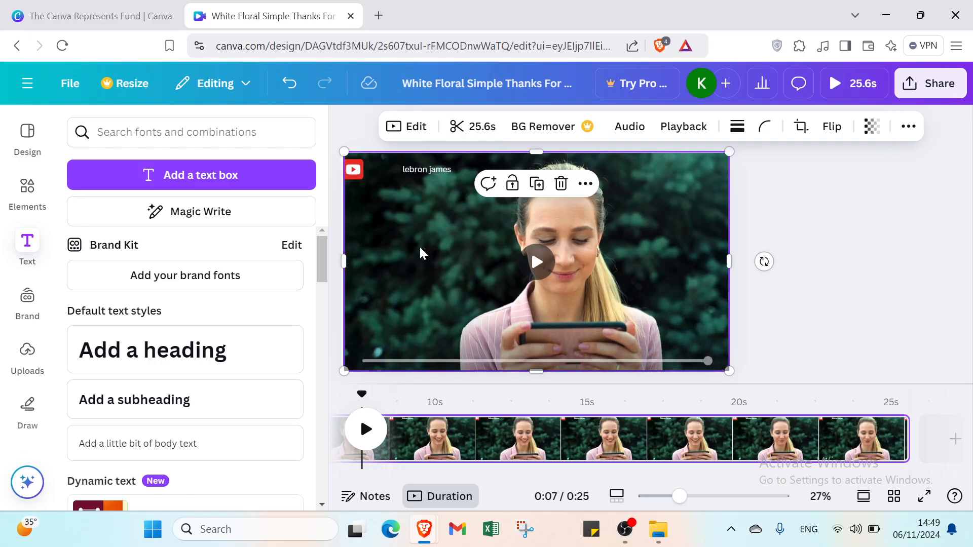
pyautogui.click(415, 168)
pyautogui.moveTo(415, 169); pyautogui.dragTo(399, 166)
pyautogui.click(406, 266)
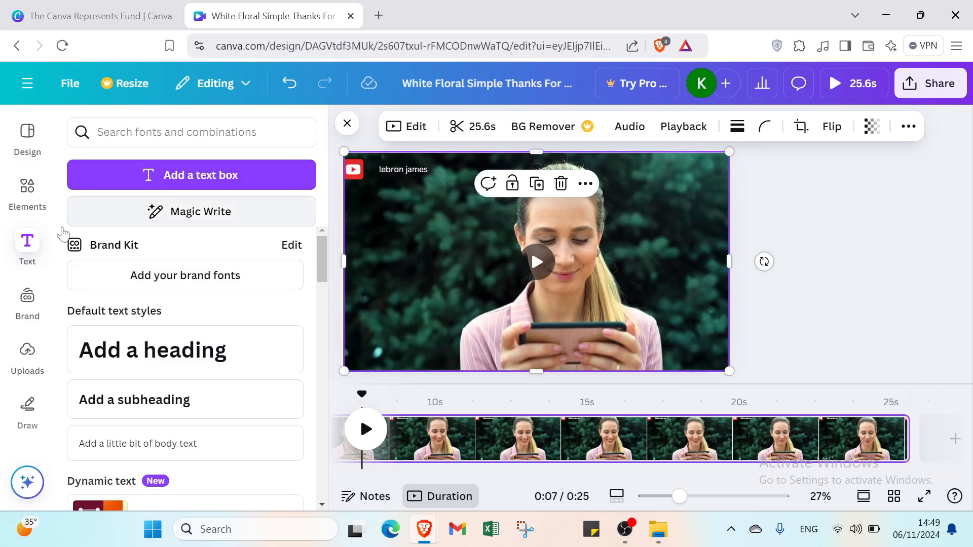
# Record a camera clip over the page with camera and microphone access allowed, and exit the recording studio without saving
pyautogui.click(28, 352)
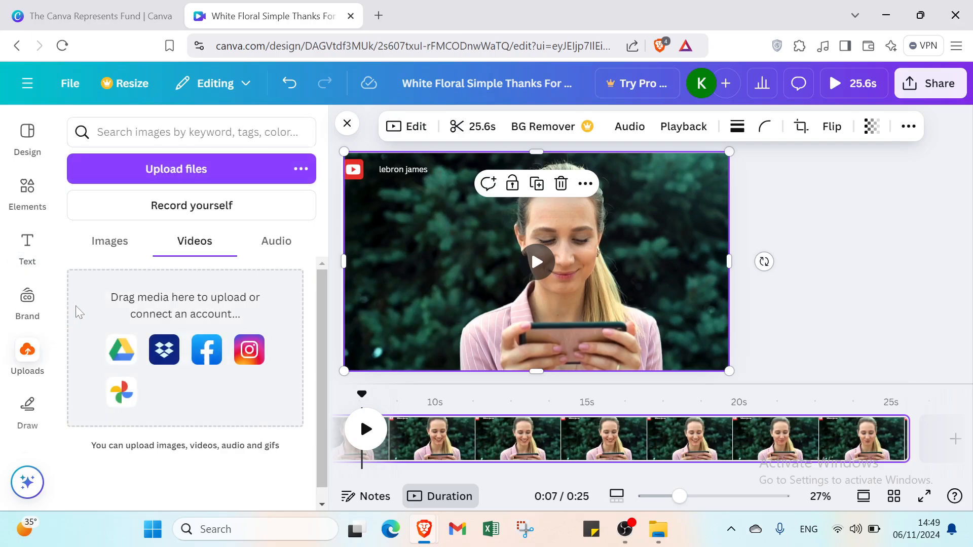
pyautogui.click(210, 198)
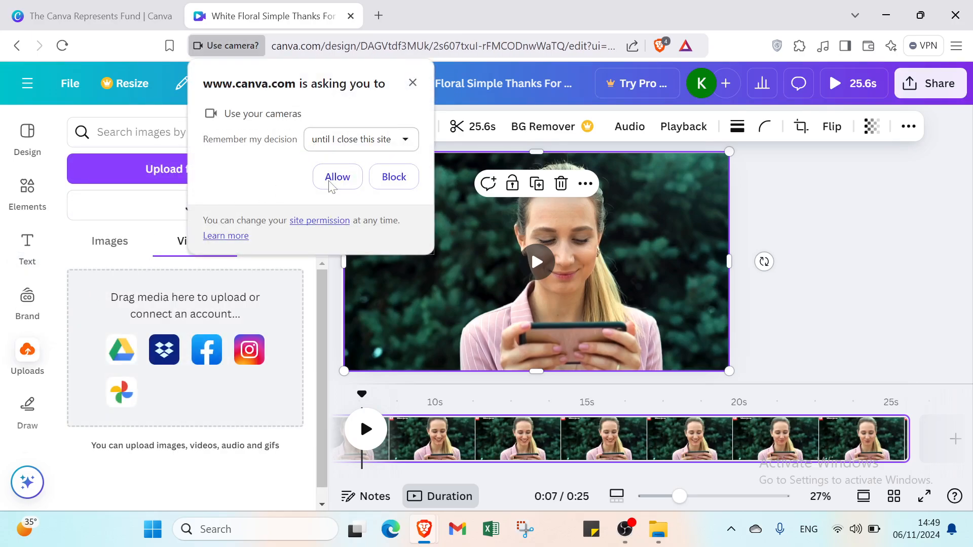
pyautogui.click(332, 179)
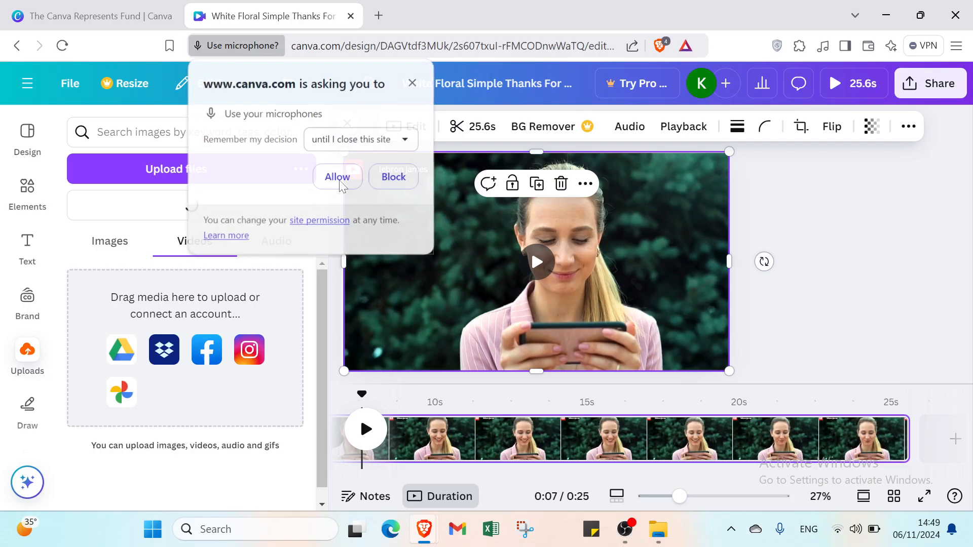
pyautogui.click(338, 179)
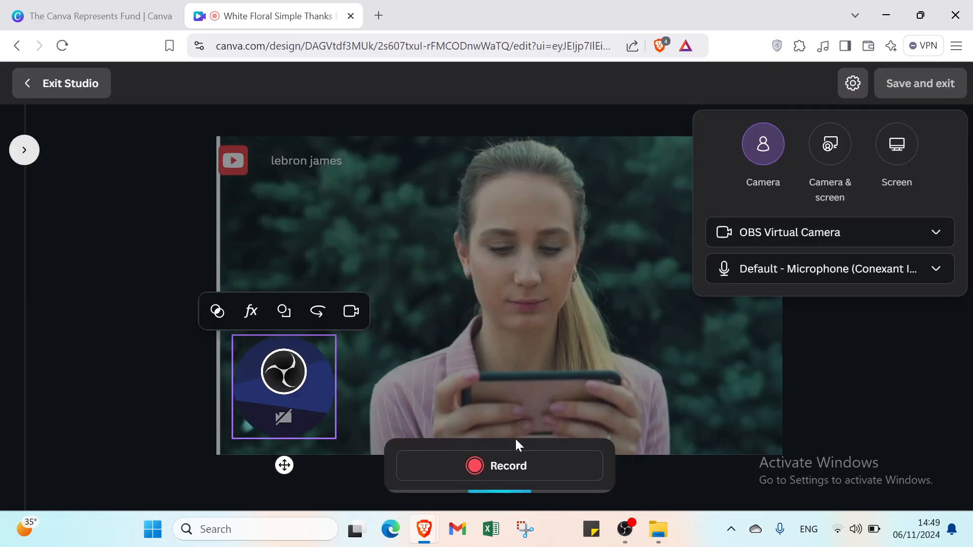
pyautogui.click(513, 466)
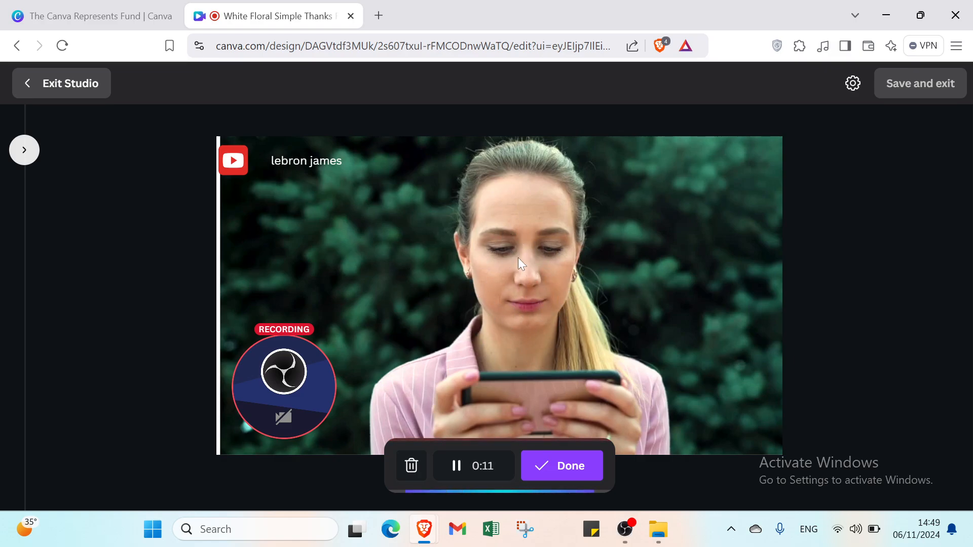
pyautogui.click(570, 465)
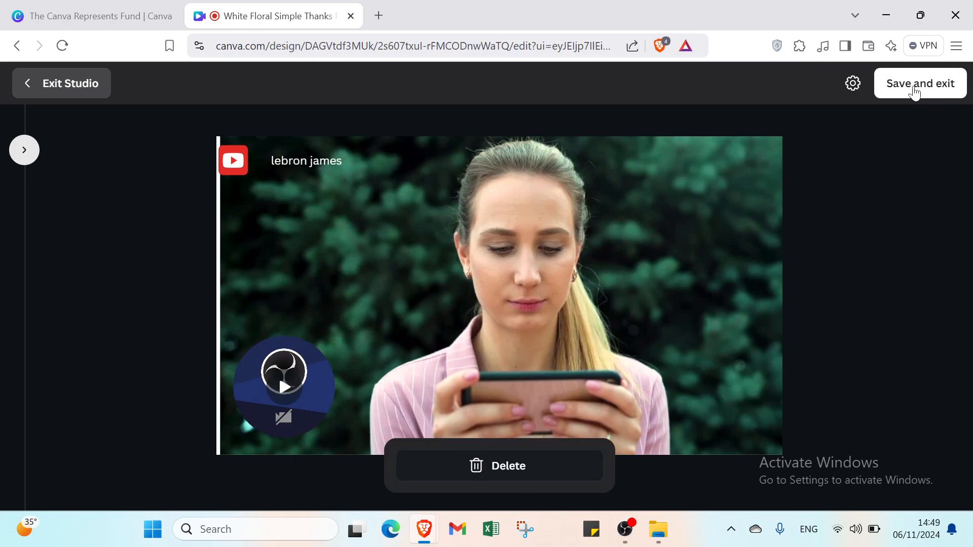
pyautogui.click(47, 91)
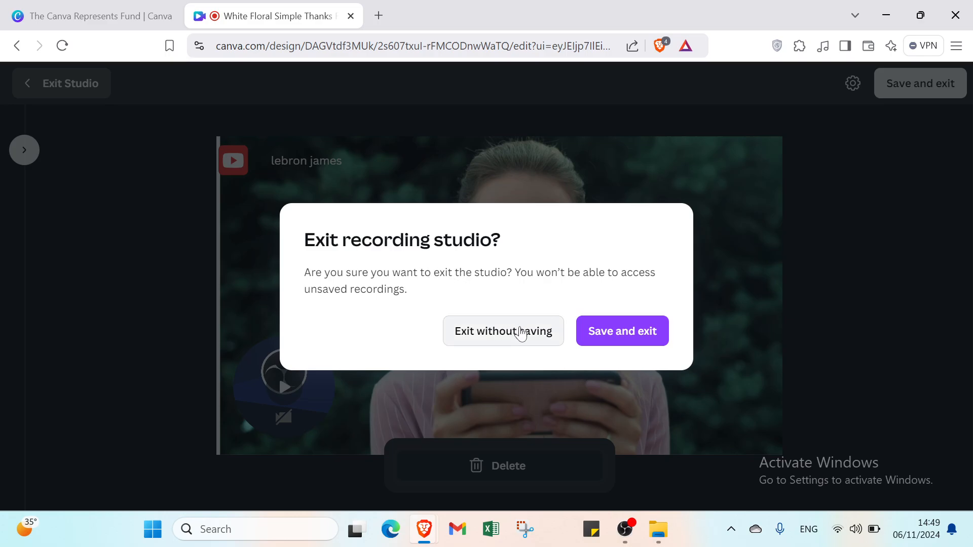
pyautogui.click(521, 334)
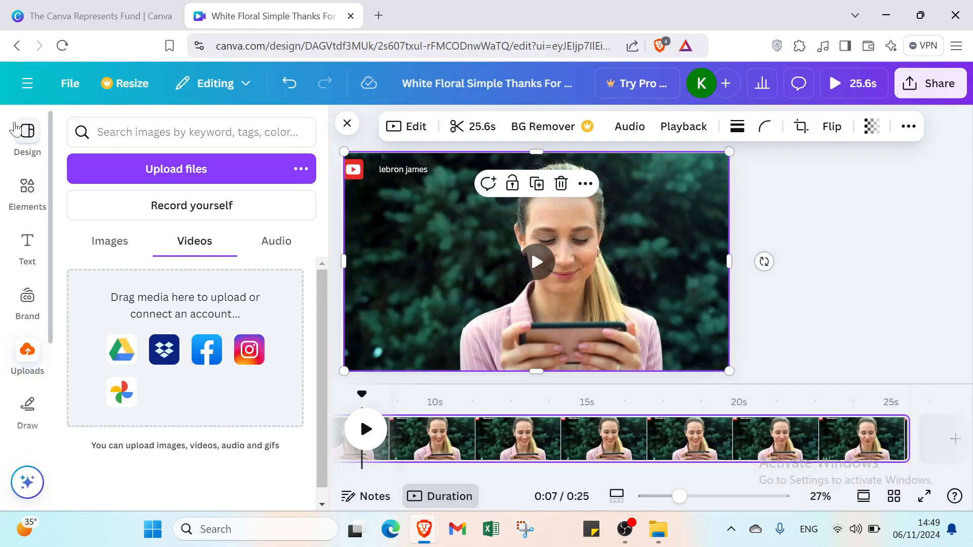
# Close the side panel to give the page and timeline the full width
pyautogui.click(28, 133)
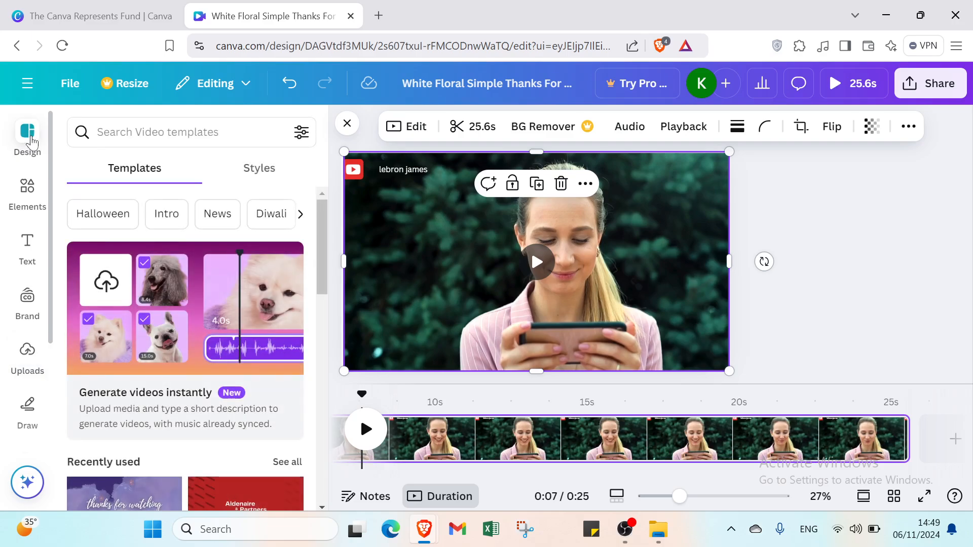
pyautogui.click(346, 124)
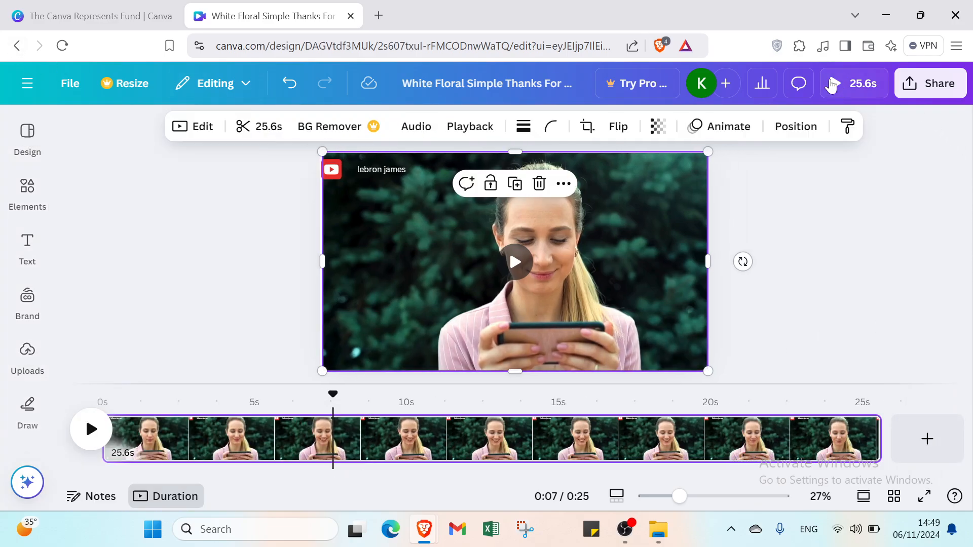
# Play the edited video in the full preview, and close the preview
pyautogui.click(835, 84)
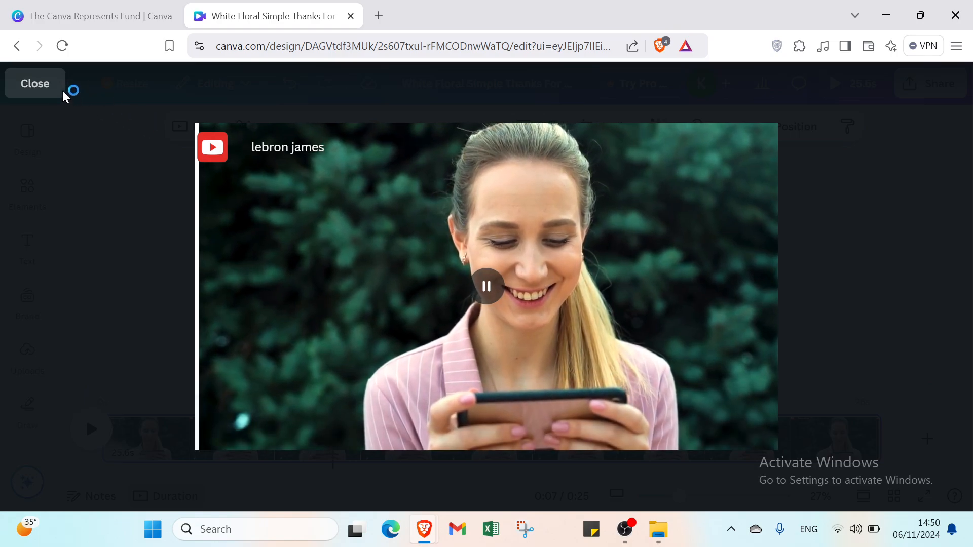
pyautogui.click(49, 93)
pyautogui.click(28, 187)
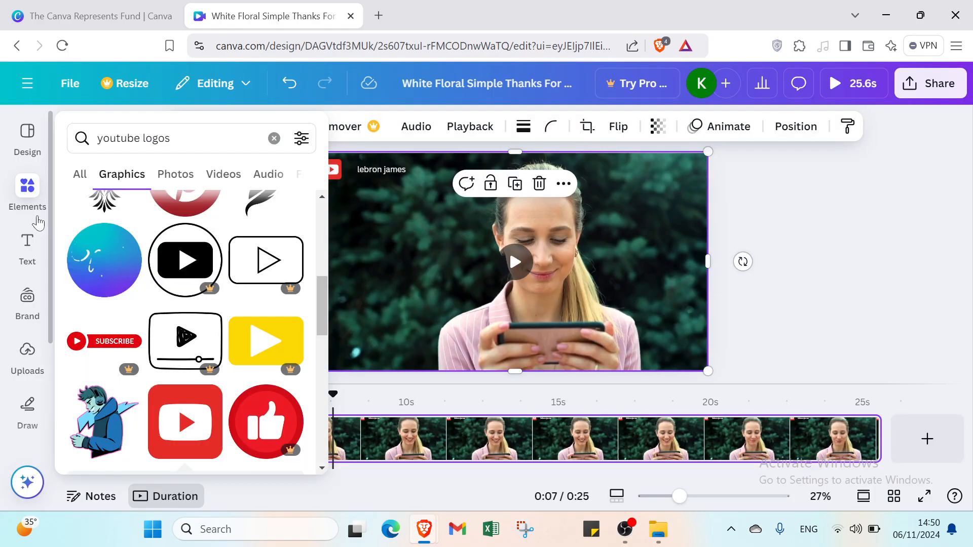
pyautogui.click(28, 244)
pyautogui.click(28, 299)
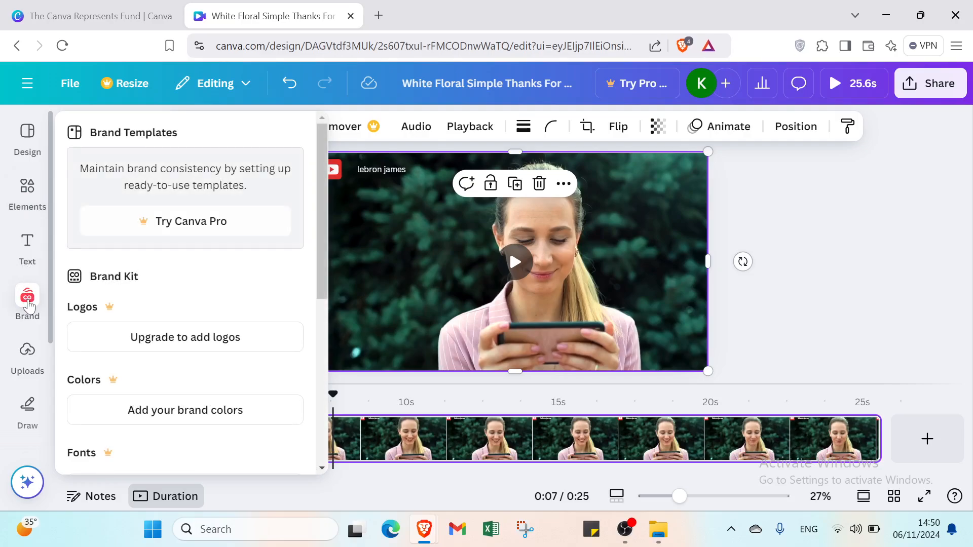
pyautogui.click(27, 408)
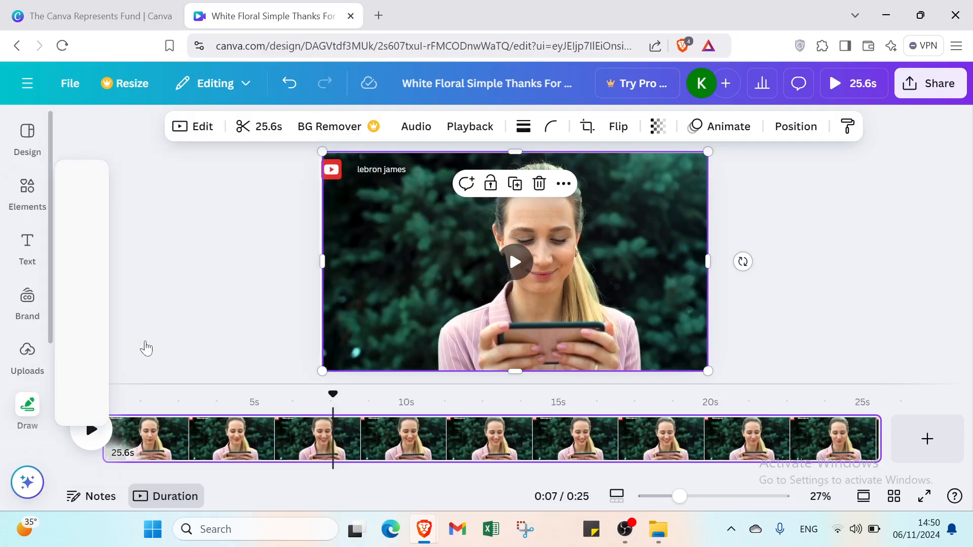
pyautogui.click(954, 81)
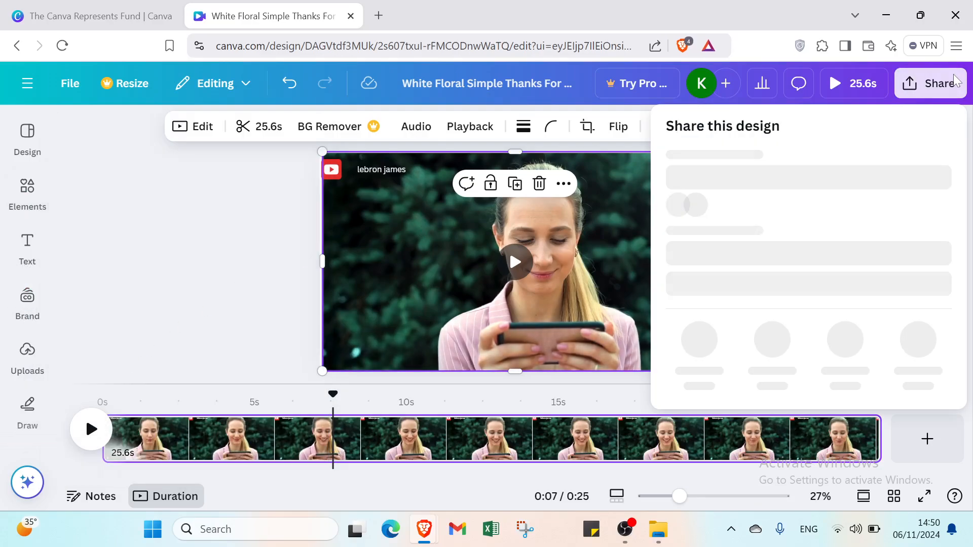
pyautogui.click(196, 233)
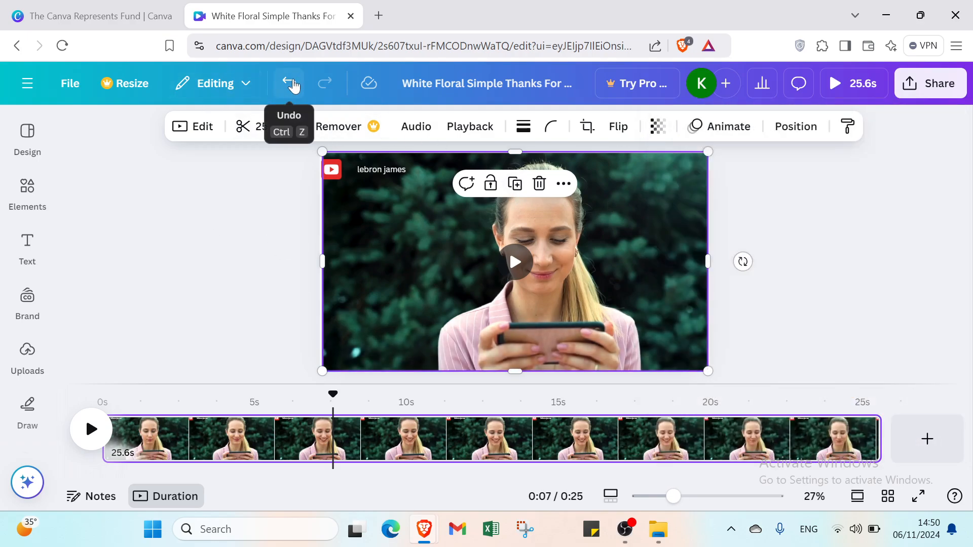
# Undo all edits to the design, back to the original 5-second "Thanks for Watching" floral template
pyautogui.click(289, 83)
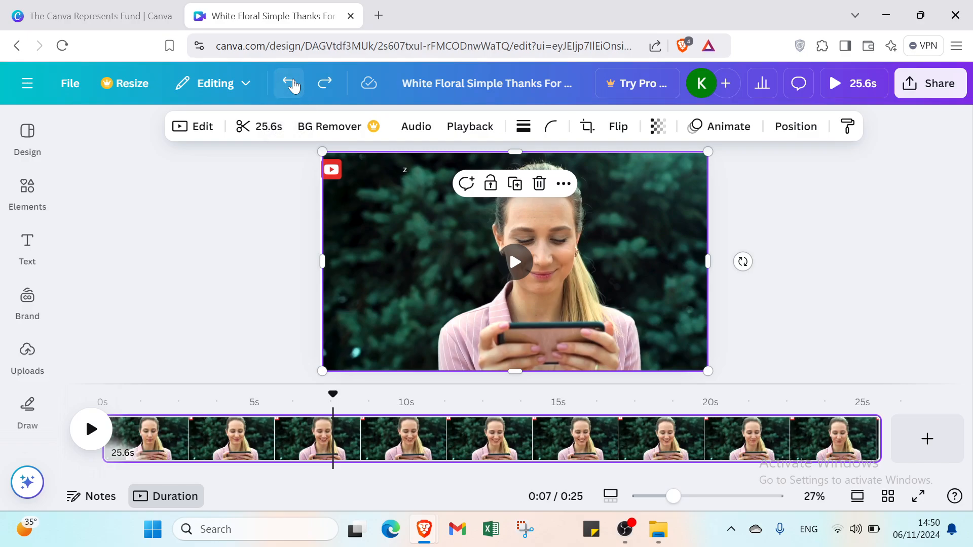
pyautogui.click(289, 83)
pyautogui.click(289, 84)
pyautogui.click(289, 84)
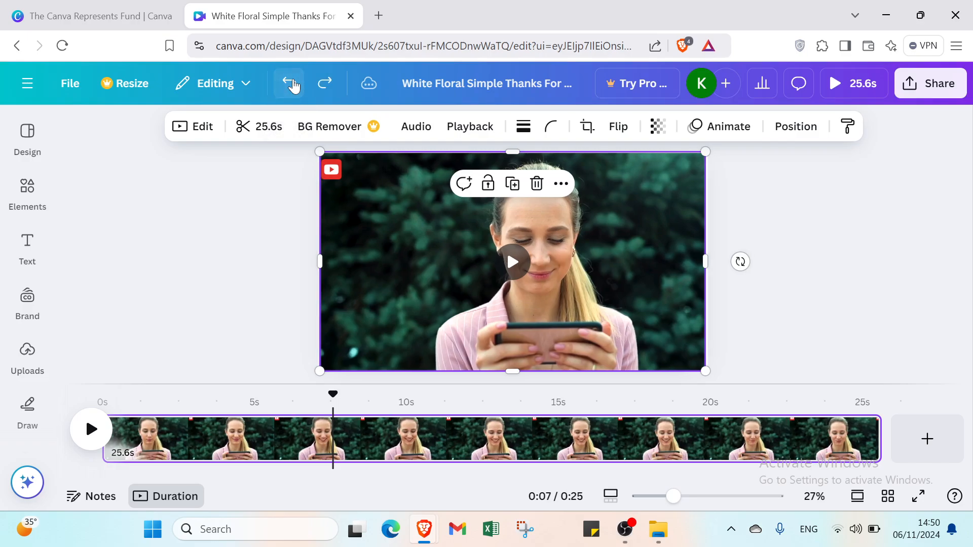
pyautogui.click(289, 83)
pyautogui.click(291, 84)
pyautogui.click(291, 84)
pyautogui.click(290, 84)
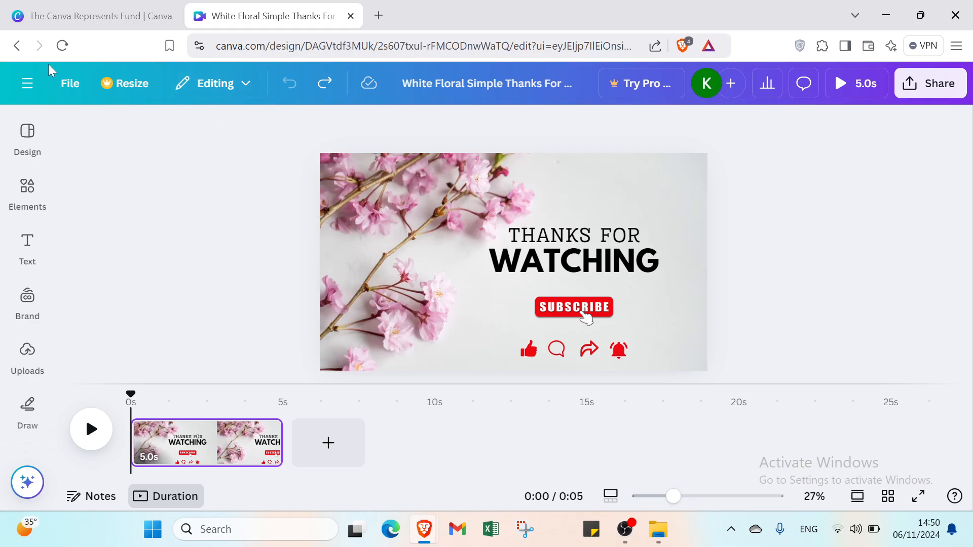
# Leave the design and go back past the template's detail page to the "short videos youtube" template search results
pyautogui.click(20, 48)
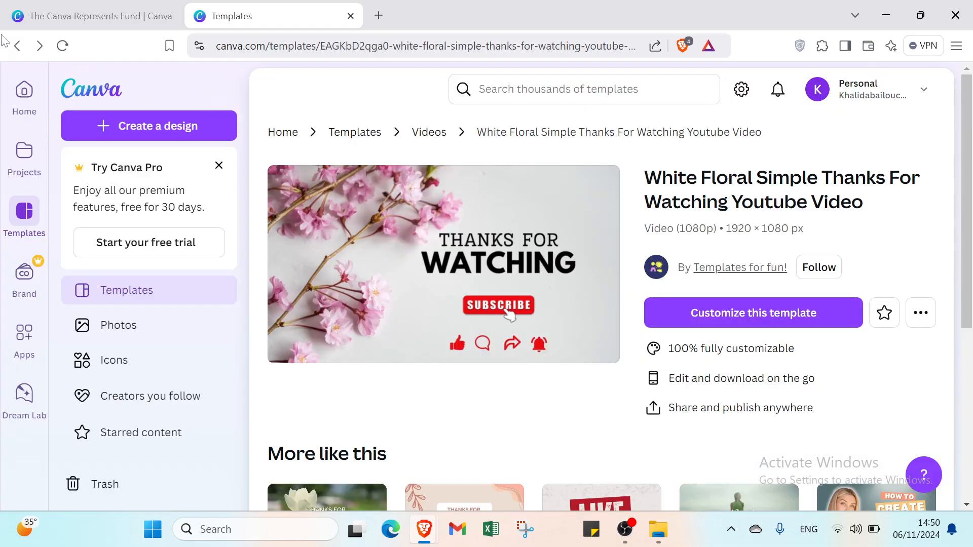
pyautogui.click(18, 47)
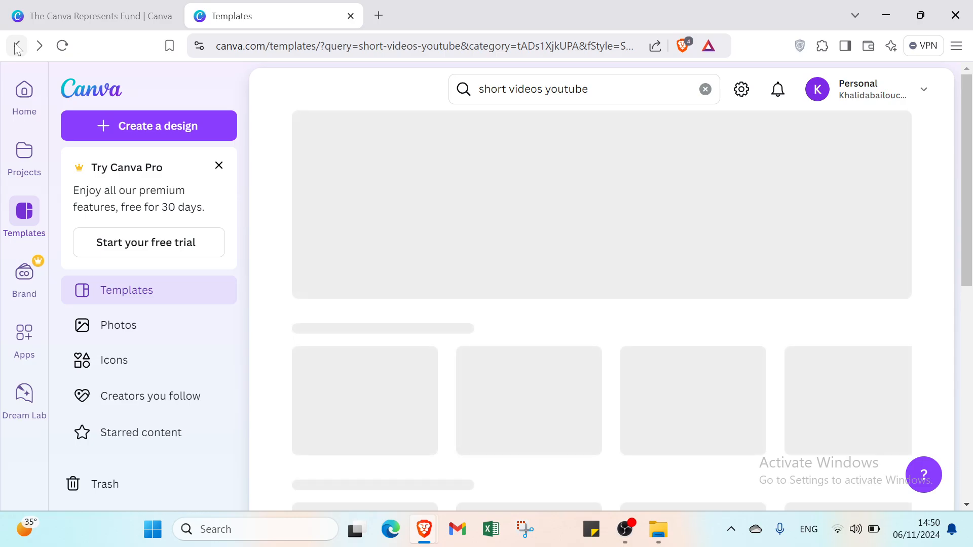